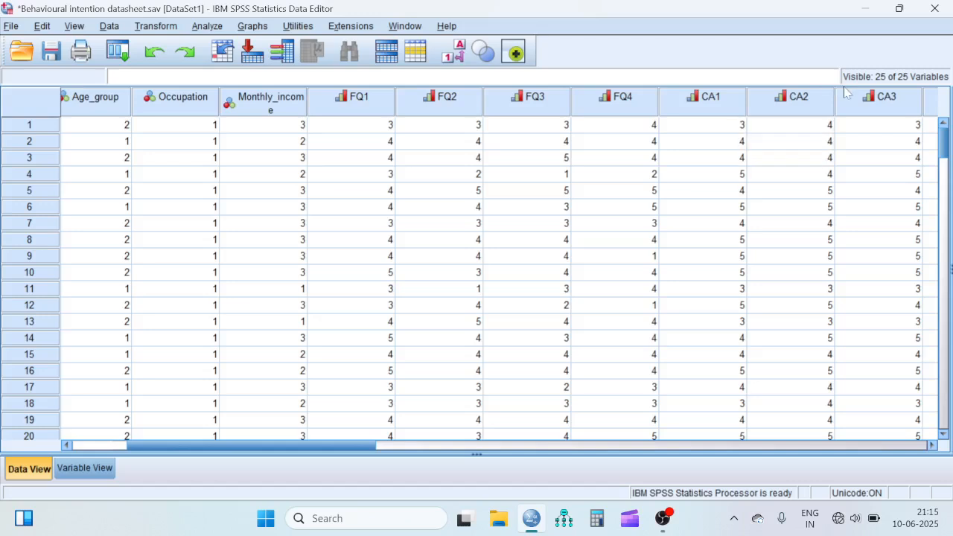
- Examine the FQ, CA, SQ, VM and BI item columns across the dataset
left_click_drag(356, 447, 530, 445)
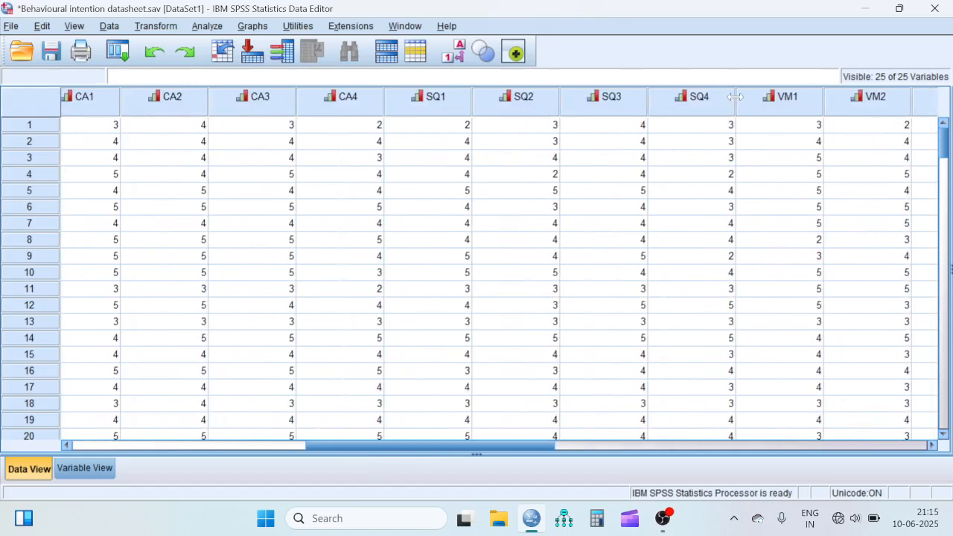
left_click_drag(543, 450, 646, 447)
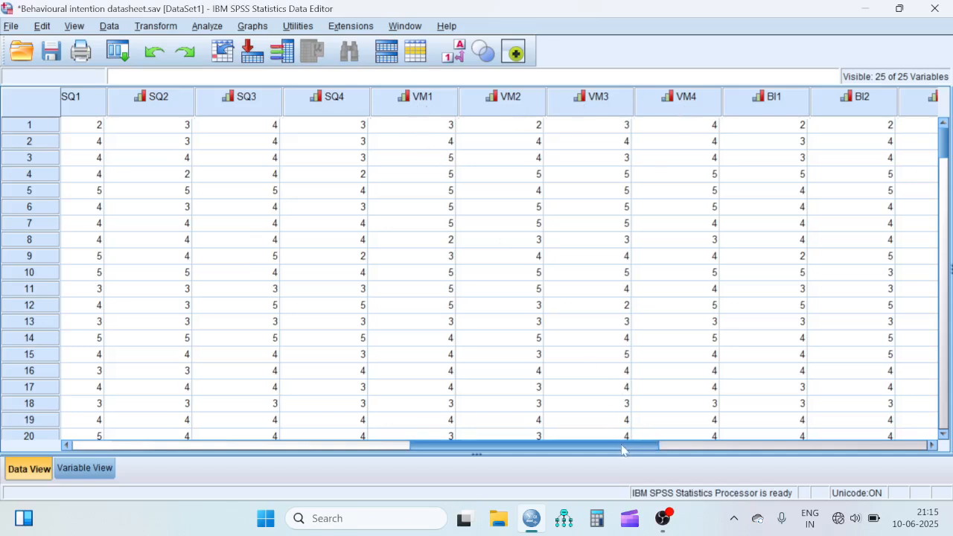
left_click_drag(613, 441, 698, 445)
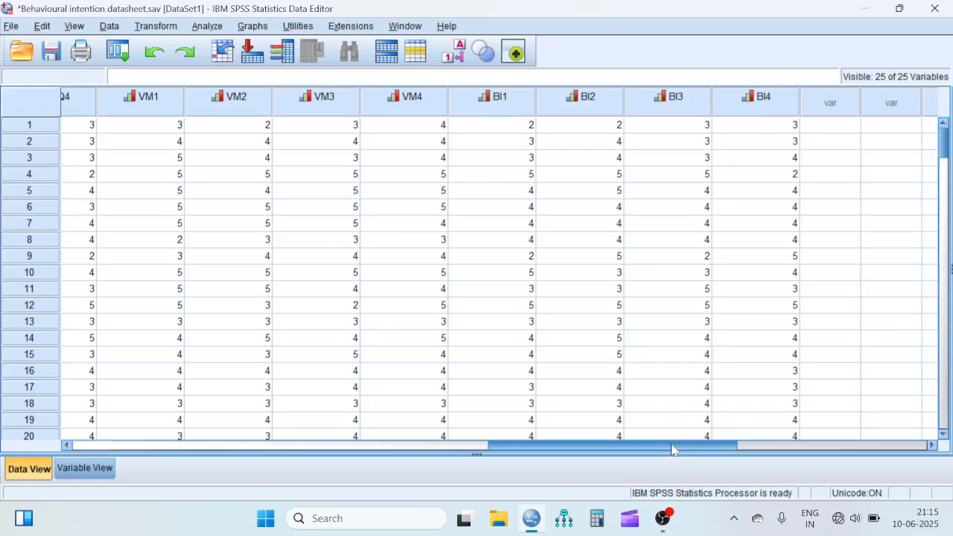
left_click_drag(671, 449, 666, 450)
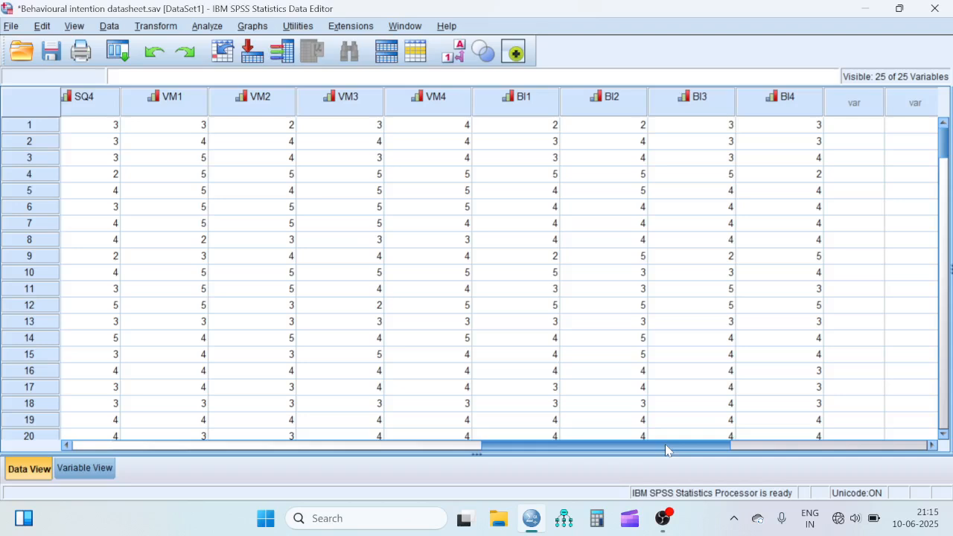
left_click_drag(666, 450, 339, 441)
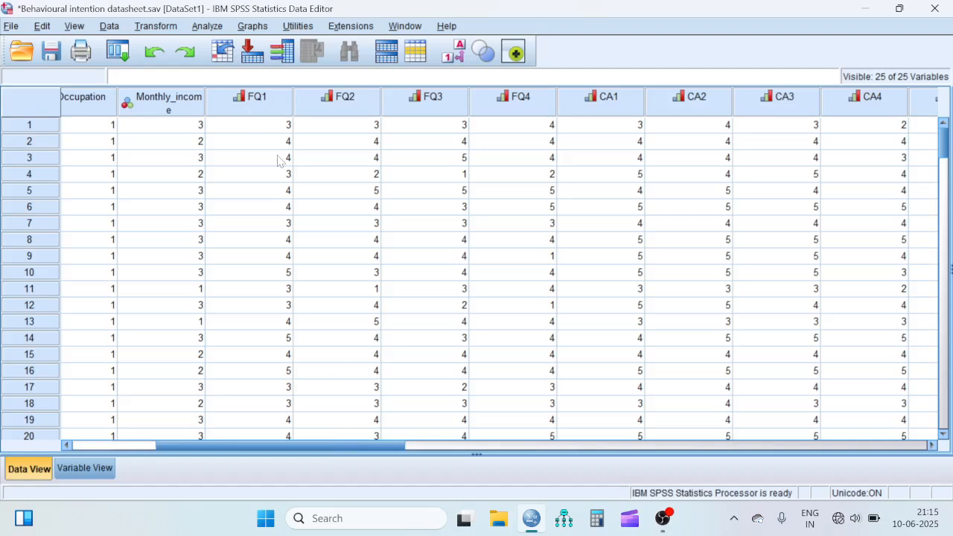
left_click_drag(365, 445, 376, 421)
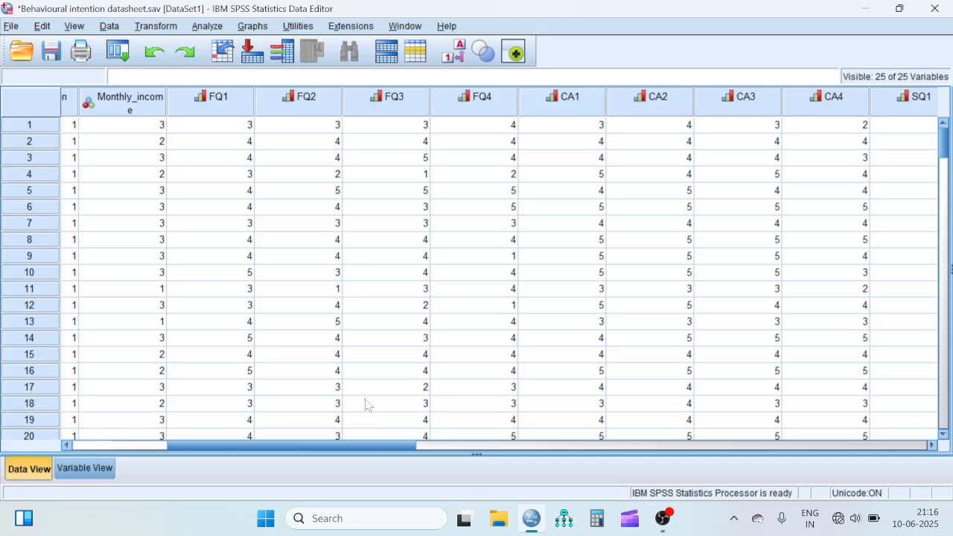
- Start a Compute Variable transformation with MeanFQ as the target variable
left_click(156, 26)
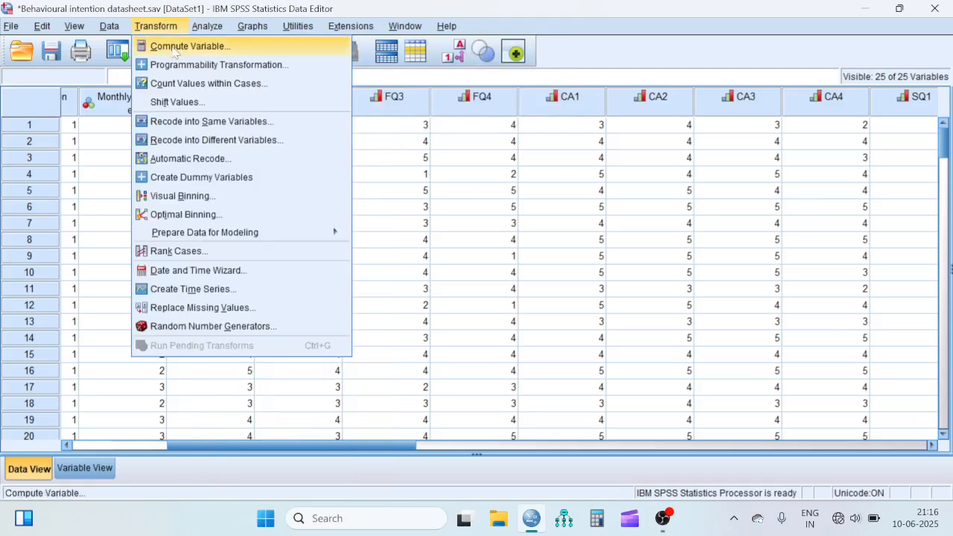
left_click(177, 48)
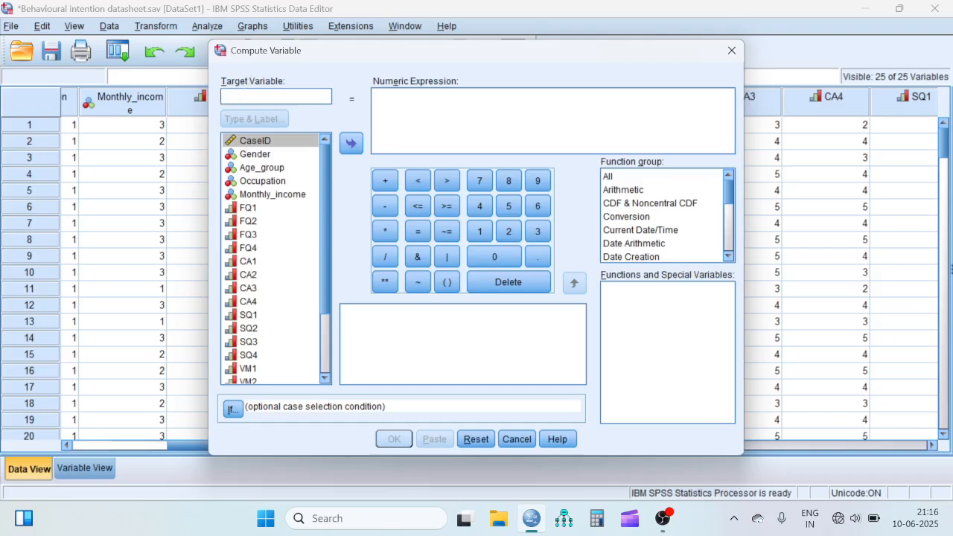
type("Mean")
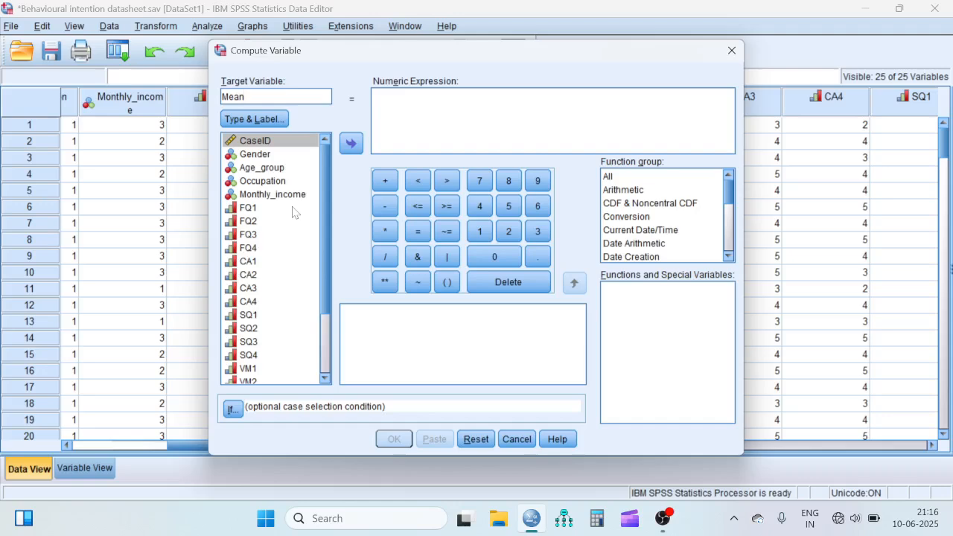
type("FQ")
- Insert the Mean function from the full function list into the numeric expression
scroll(655, 215, "down", 1)
scroll(655, 178, "up", 1)
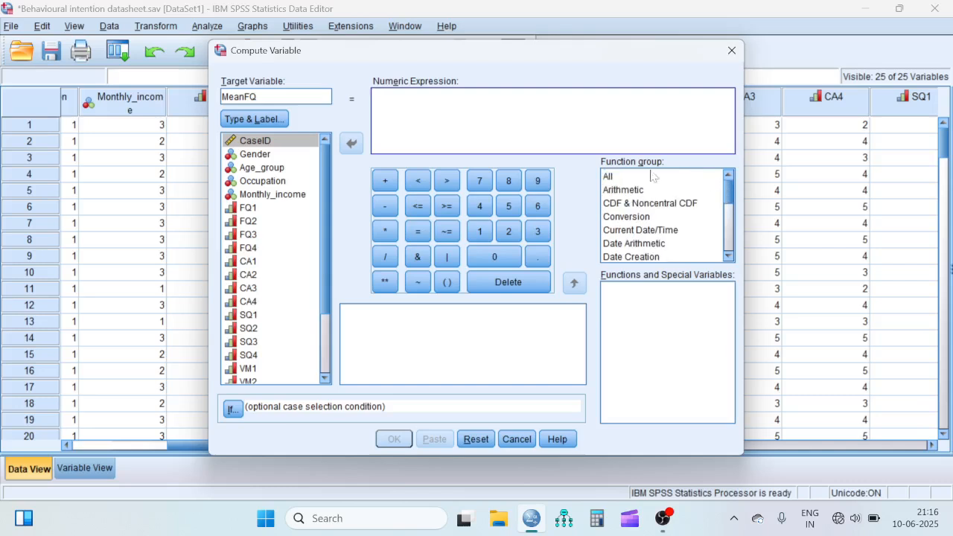
left_click(609, 177)
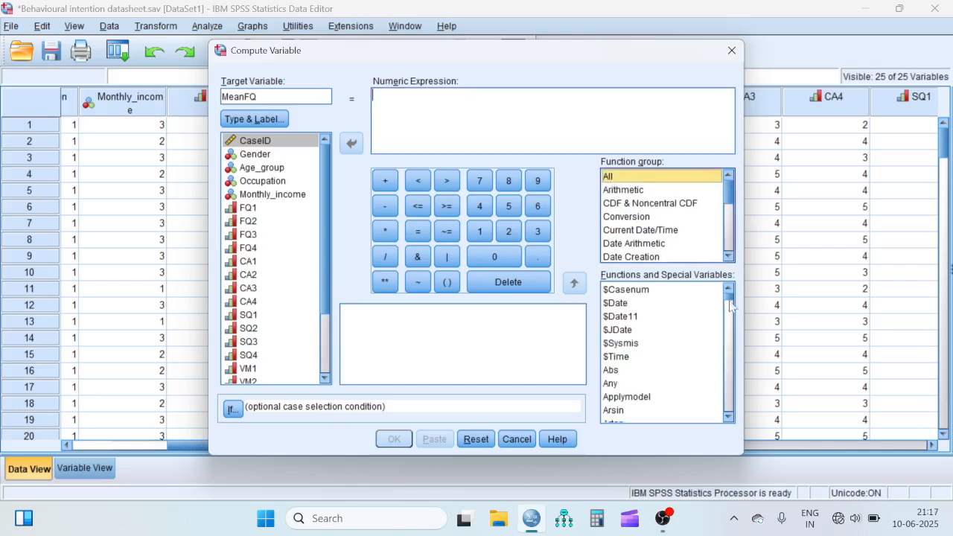
scroll(645, 400, "down", 3)
scroll(645, 399, "up", 2)
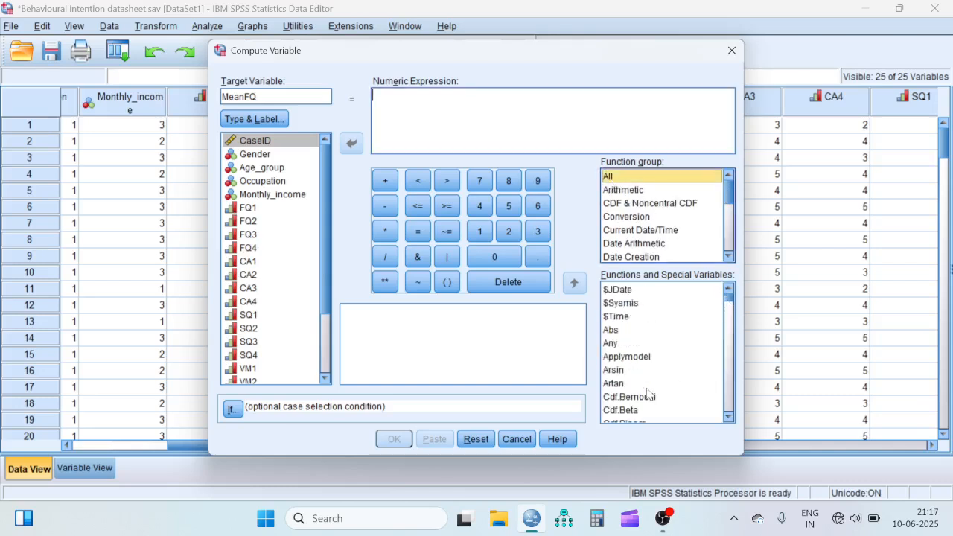
scroll(646, 395, "down", 7)
scroll(646, 387, "down", 13)
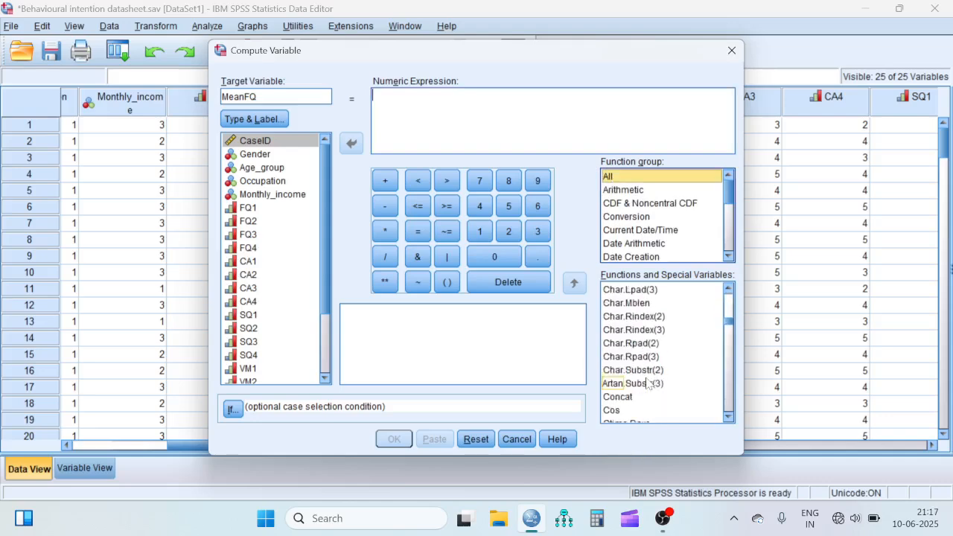
left_click_drag(729, 335, 734, 358)
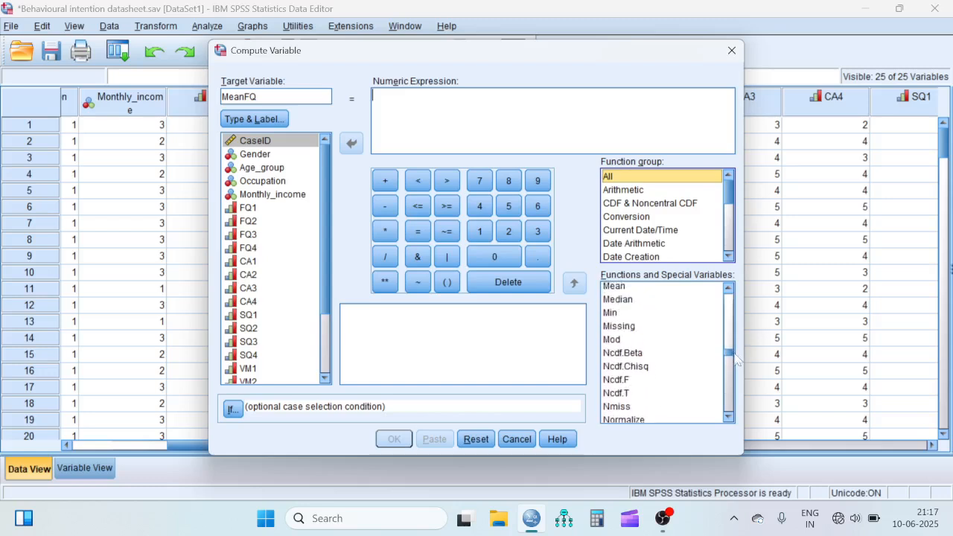
left_click(624, 287)
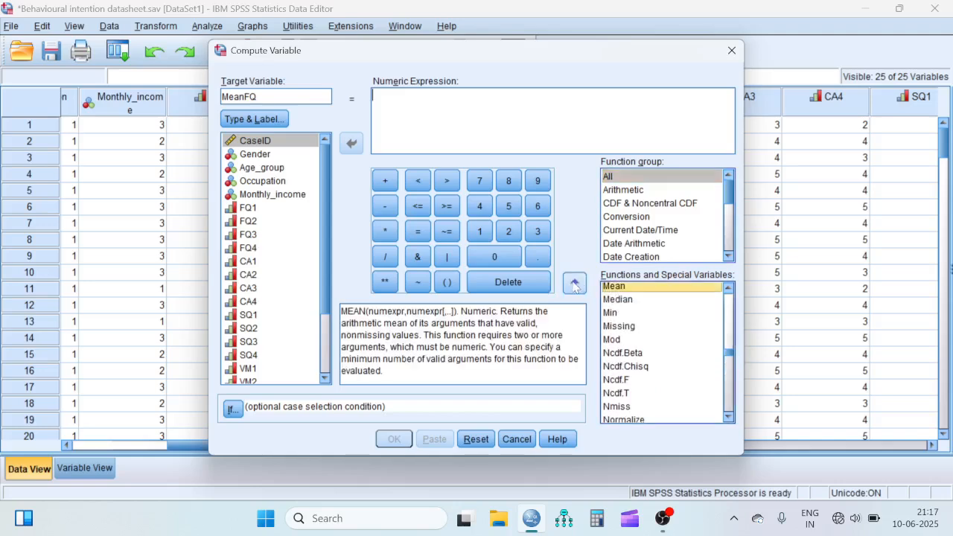
left_click(574, 284)
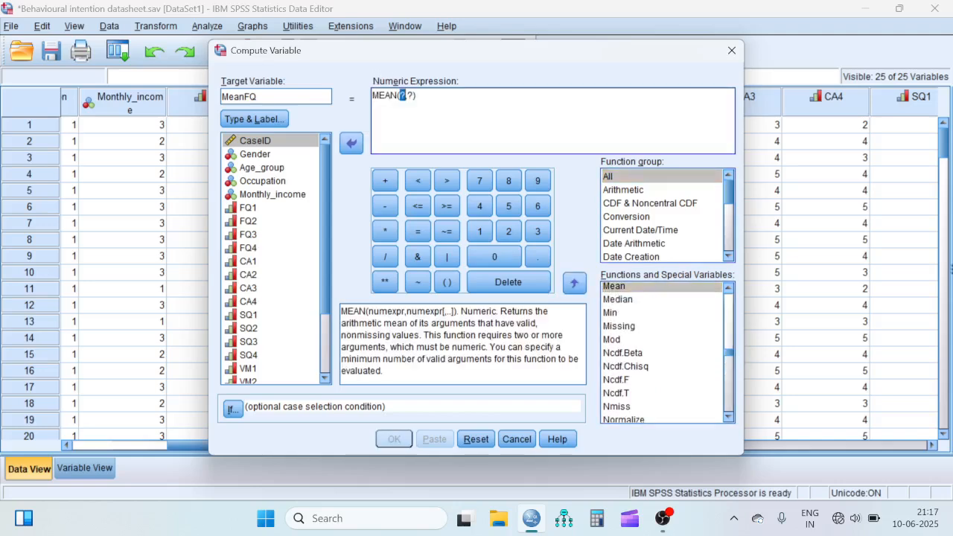
- Fill the MEAN function with FQ1, FQ2, FQ3 and FQ4 as arguments and run the computation
left_click(248, 209)
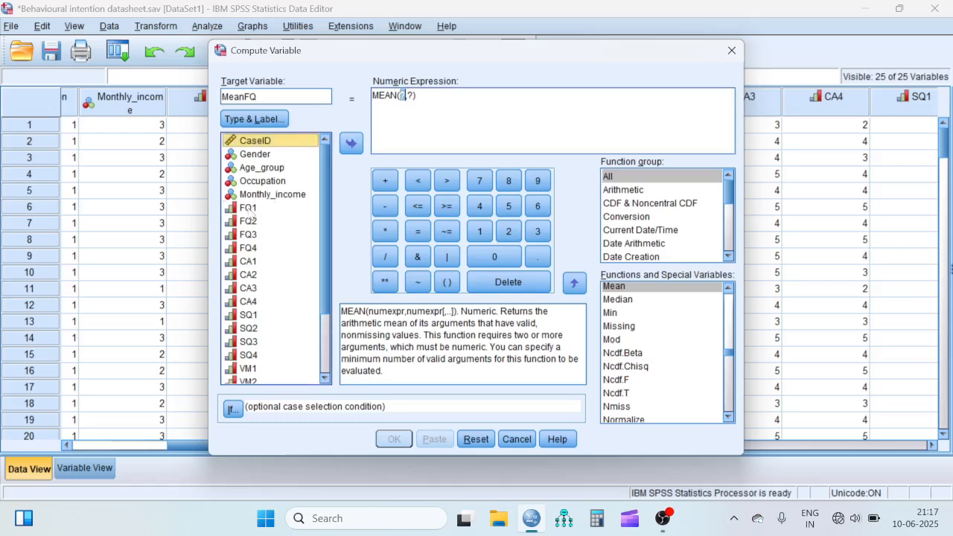
left_click(351, 143)
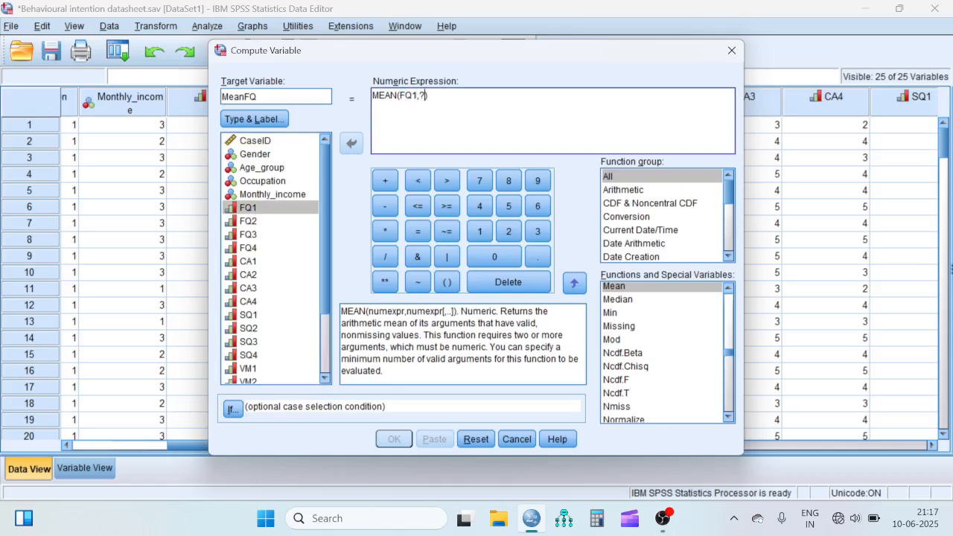
key("BackSpace")
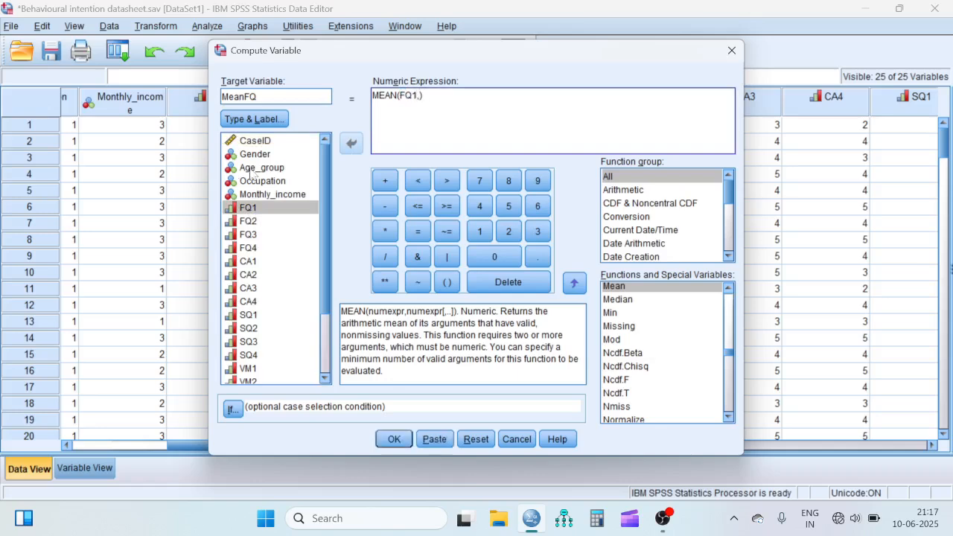
left_click(253, 222)
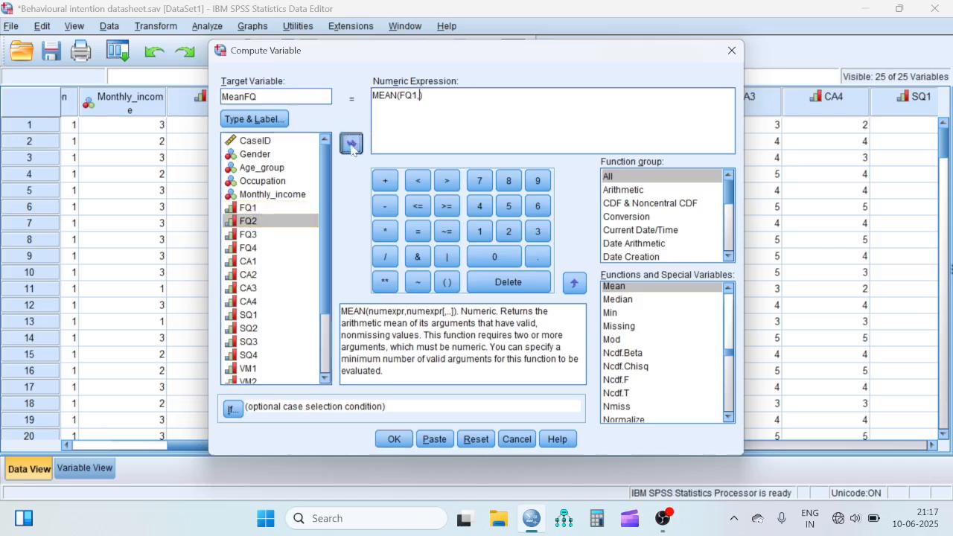
left_click(351, 144)
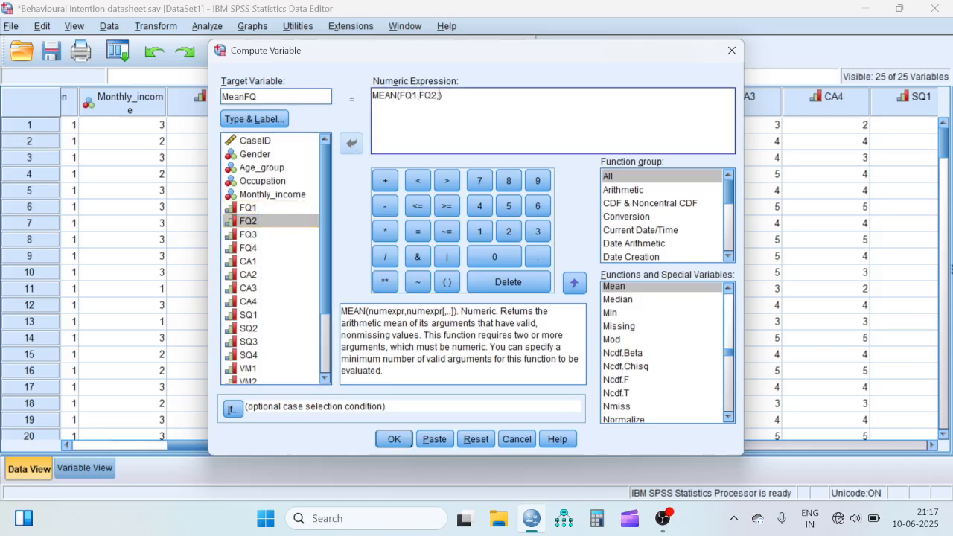
left_click(255, 234)
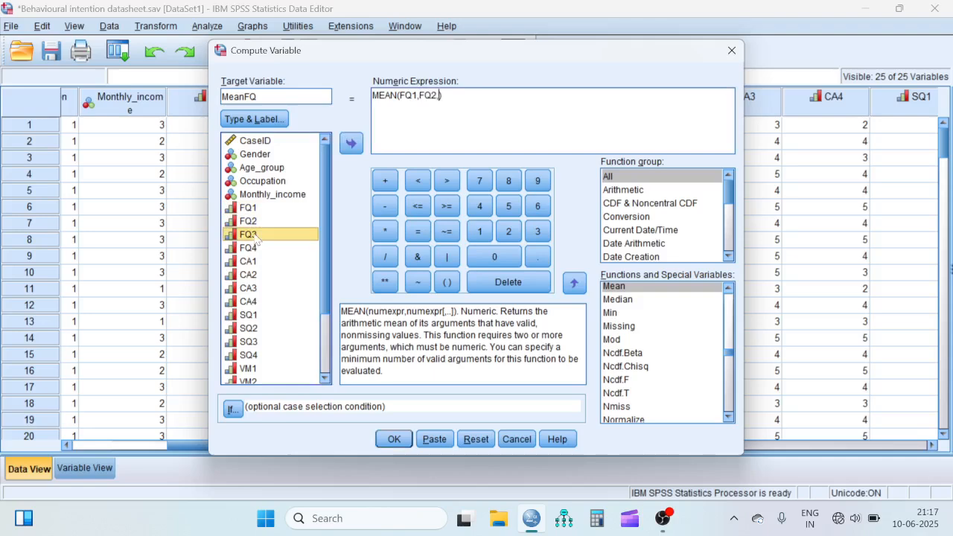
left_click(350, 146)
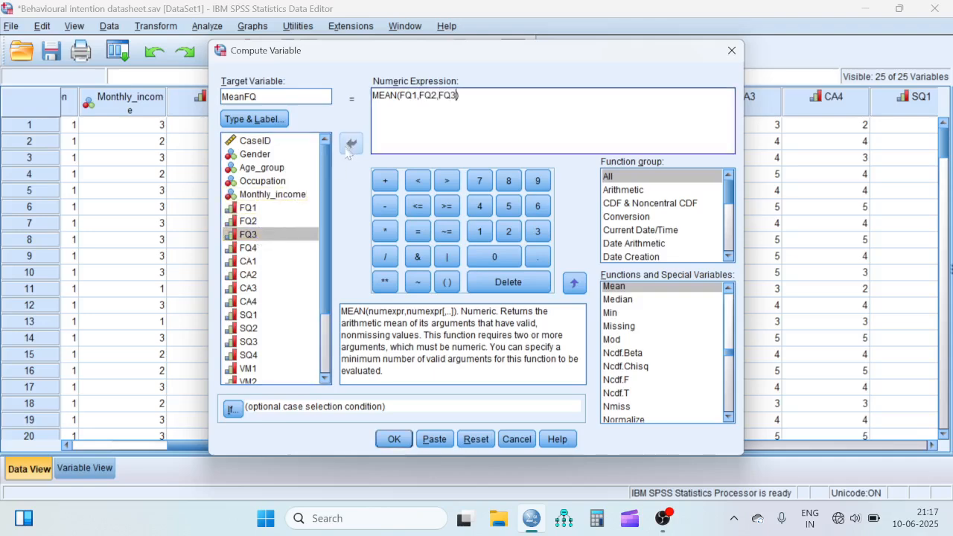
type(",")
left_click(250, 250)
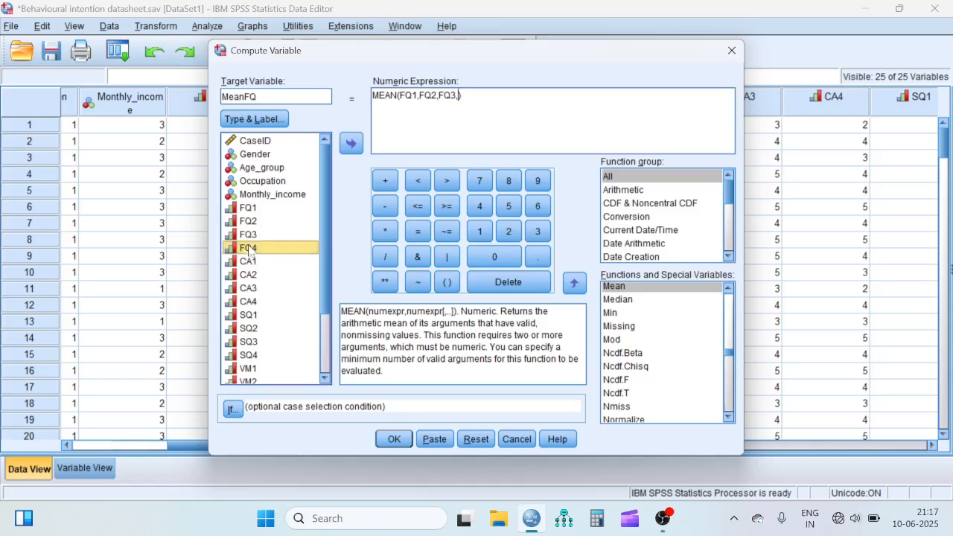
left_click(349, 146)
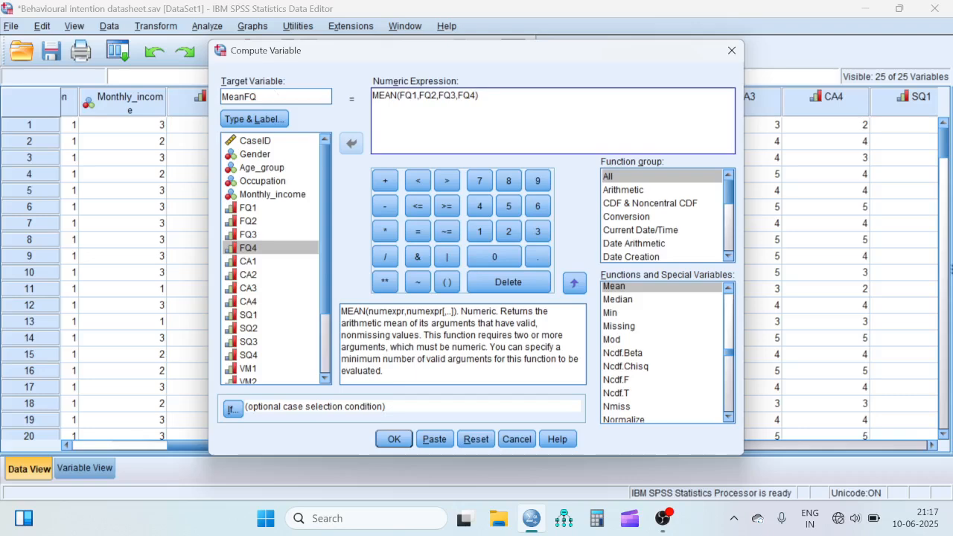
left_click(394, 439)
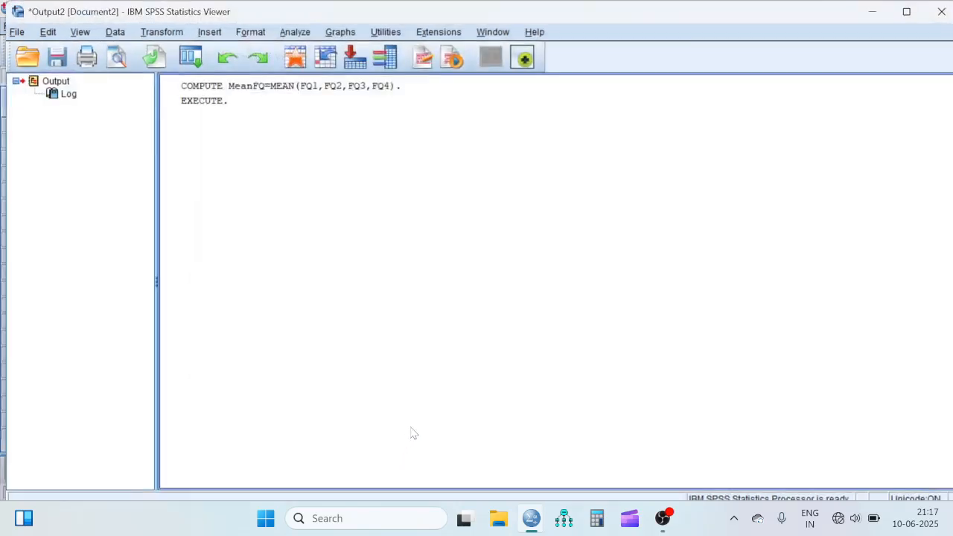
- Return to the data editor and examine the new MeanFQ column after BI4
mouse_move(531, 518)
left_click(500, 462)
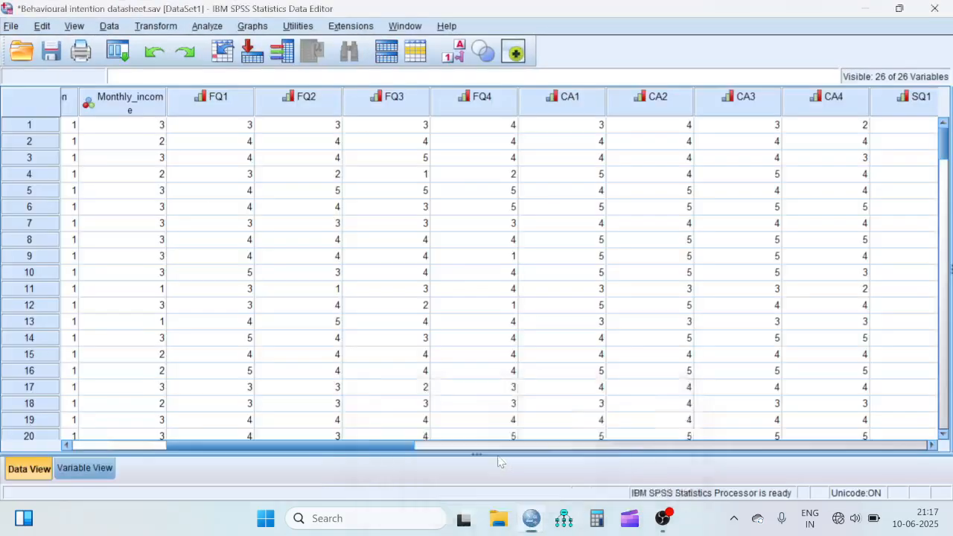
left_click_drag(334, 446, 727, 450)
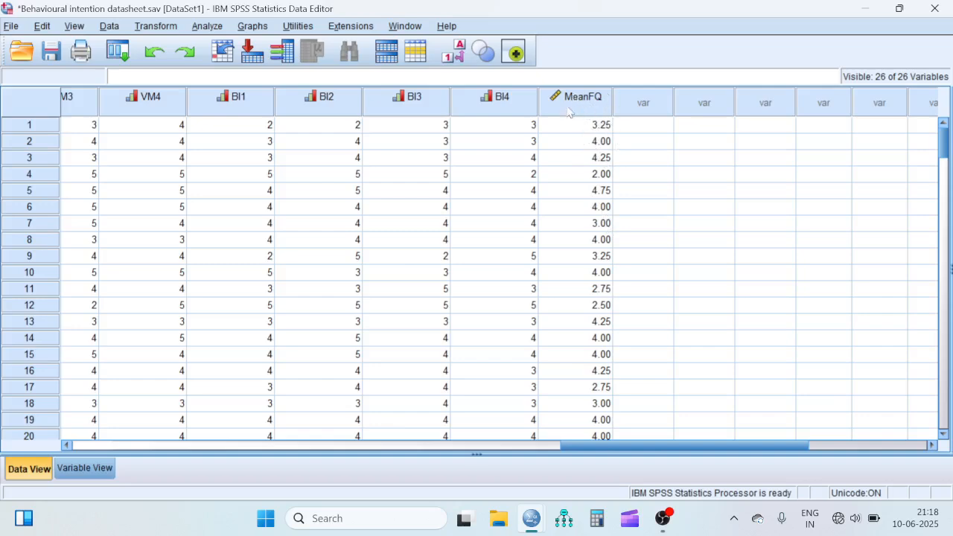
left_click_drag(617, 445, 279, 429)
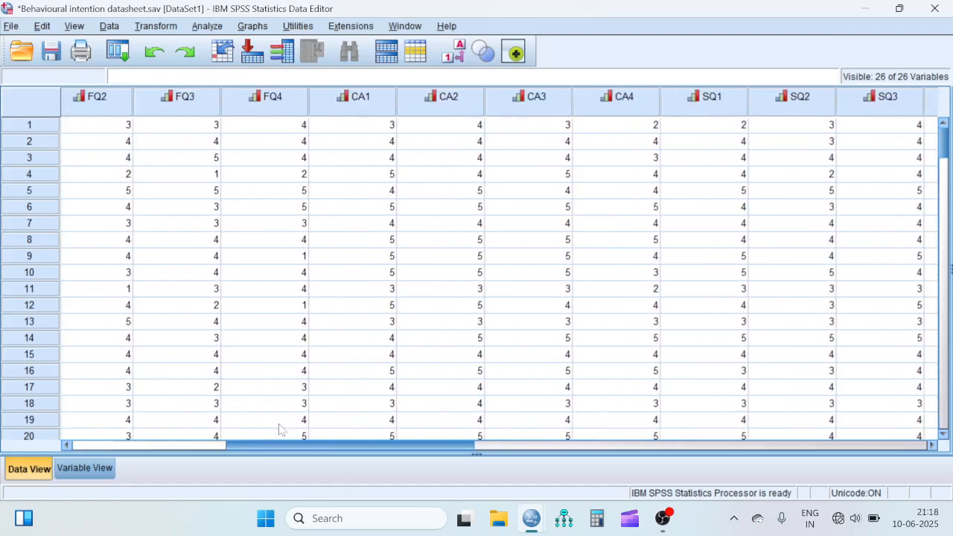
- Recall the Compute Variable dialog and change the target variable to MeanCA
left_click(158, 26)
left_click(118, 59)
left_click(119, 59)
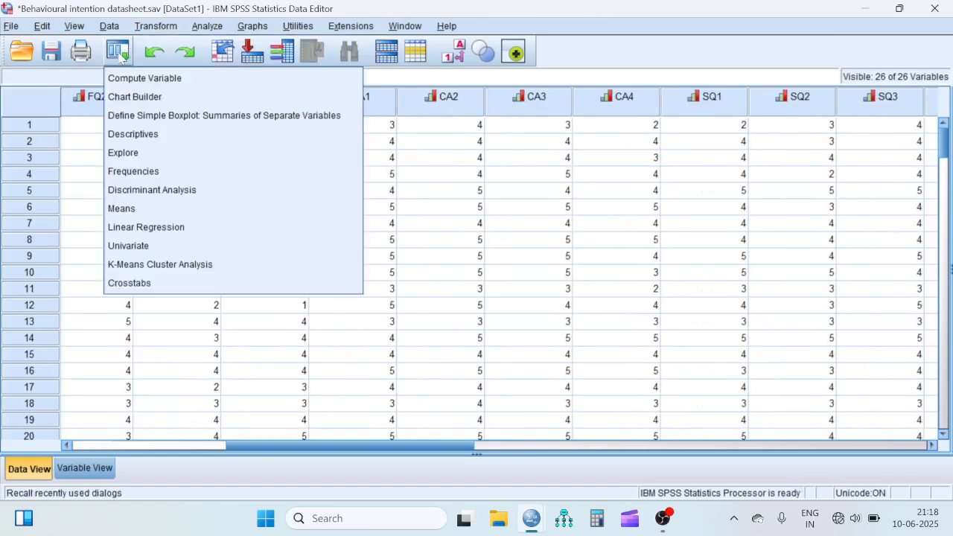
left_click(149, 79)
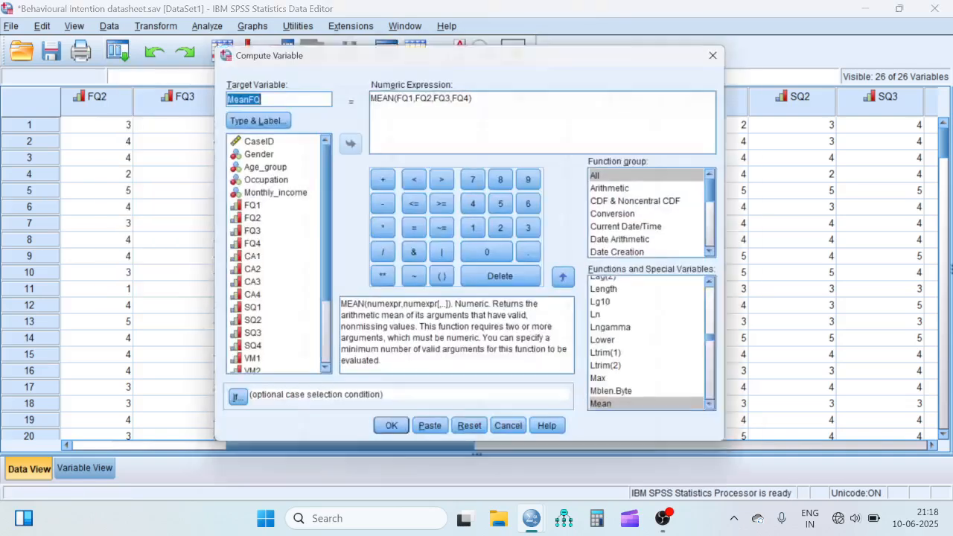
left_click(304, 96)
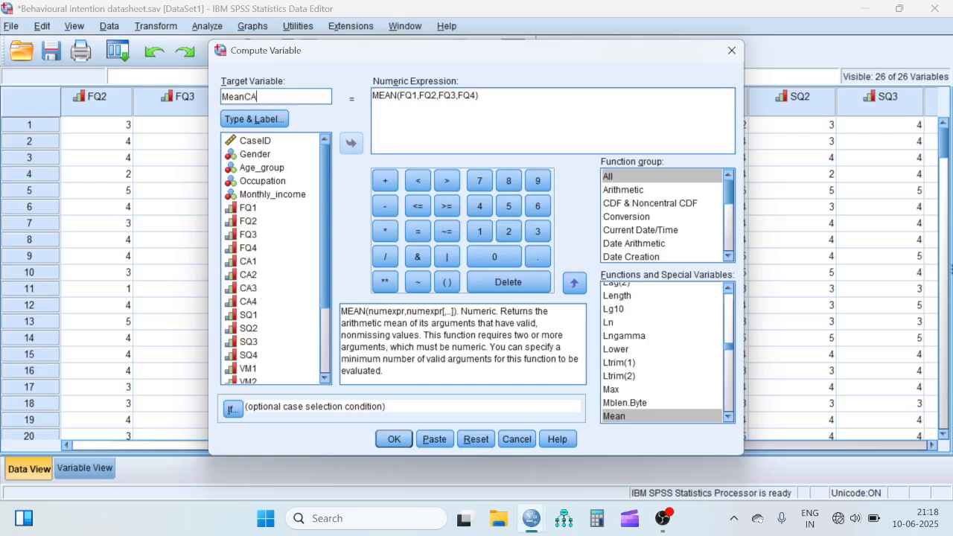
- Replace the FQ1 and FQ2 arguments of the MEAN expression with CA1 and CA2
left_click(417, 95)
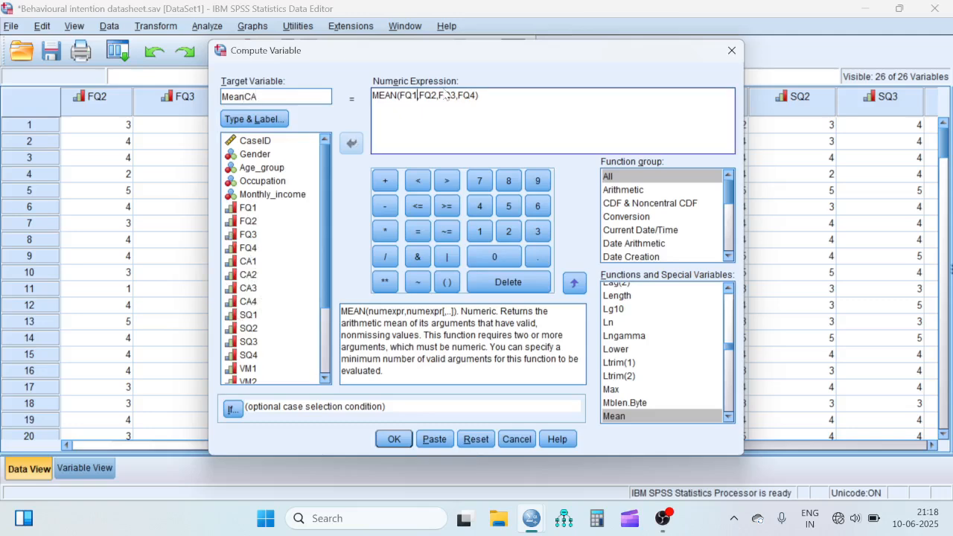
key("BackSpace")
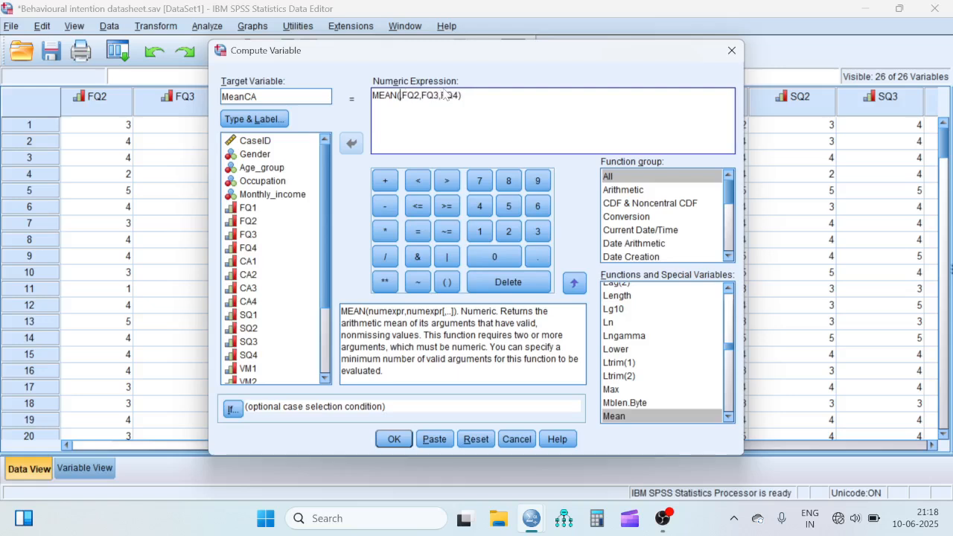
left_click(252, 264)
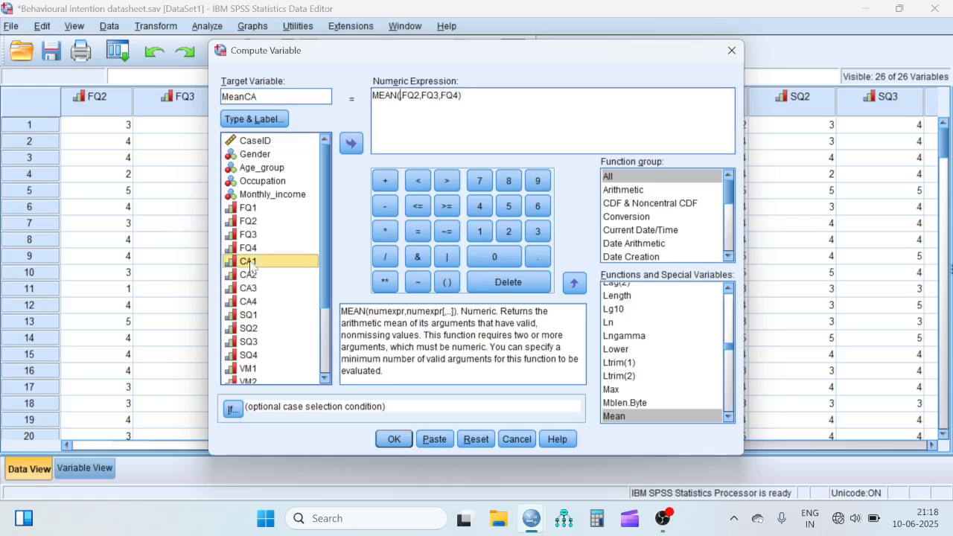
left_click(350, 143)
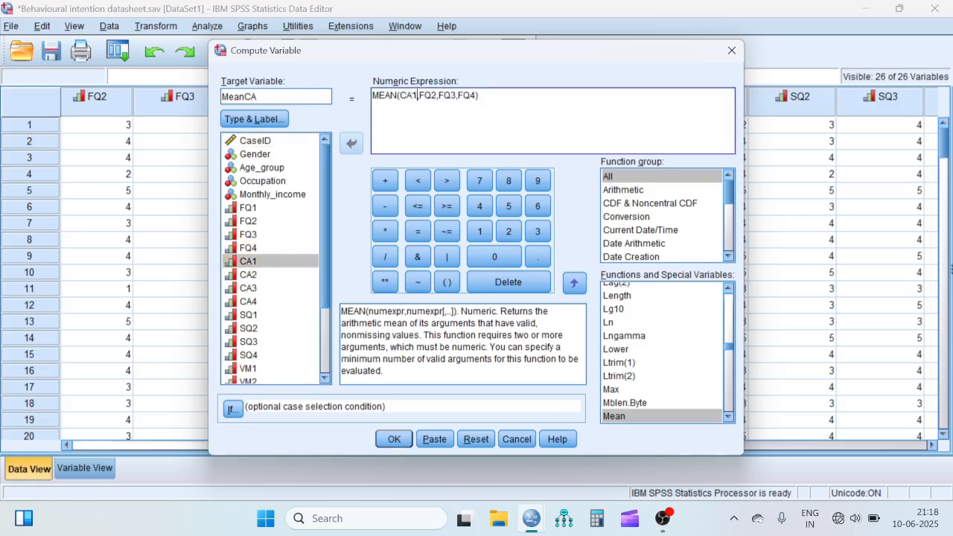
key("Right")
key("BackSpace")
key("BackSpace")
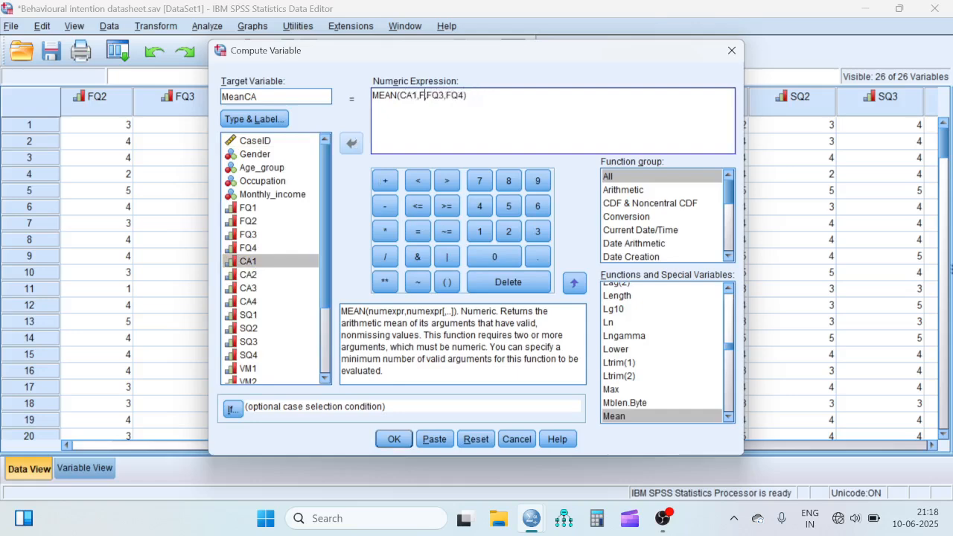
key("BackSpace")
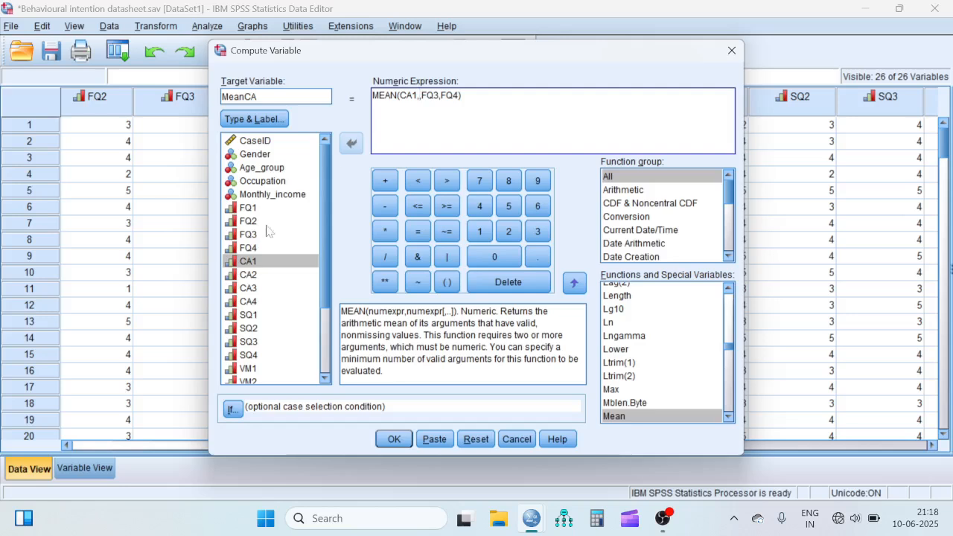
left_click(257, 273)
left_click(351, 143)
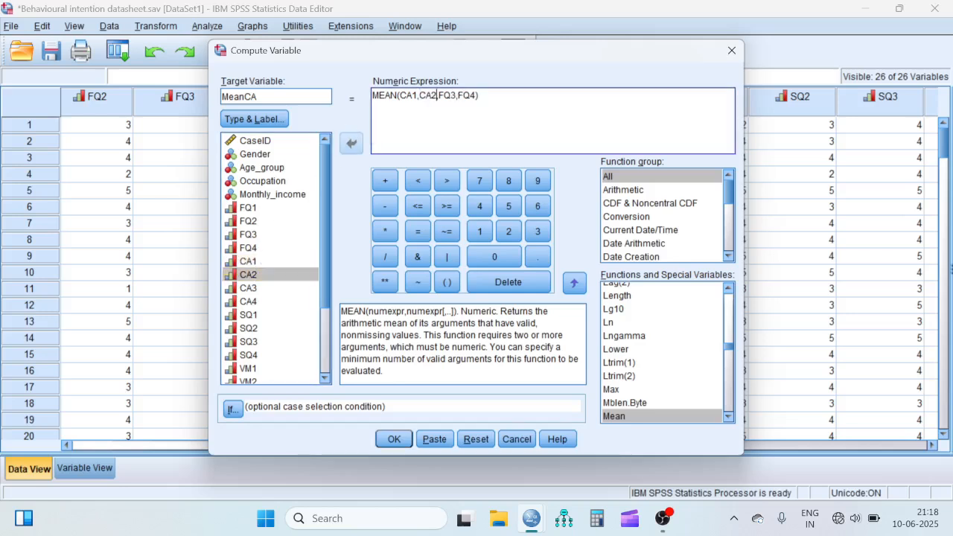
- Replace the FQ3 and FQ4 arguments with CA3 and CA4, and run the MeanCA computation
left_click(456, 95)
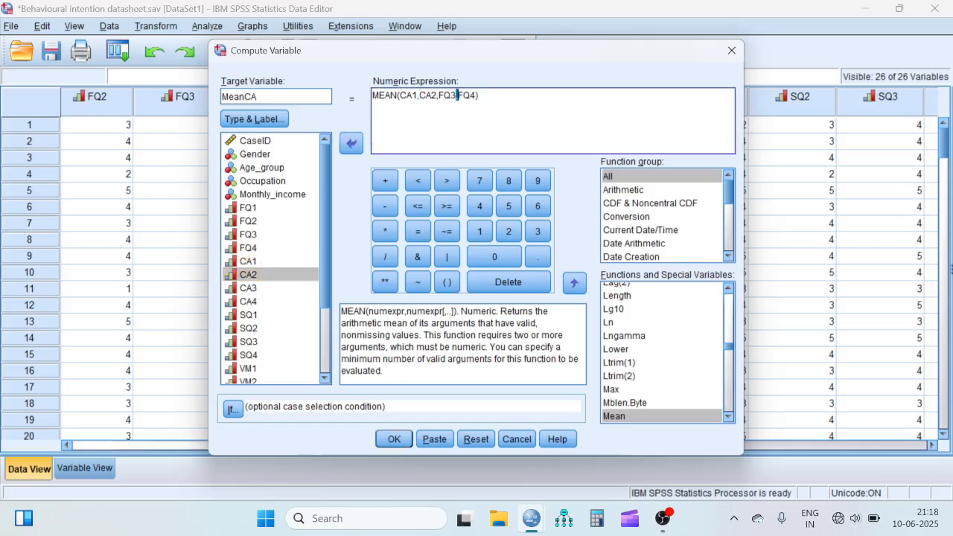
key("BackSpace")
key("BackSpace")
key("BackSpace")
key("BackSpace")
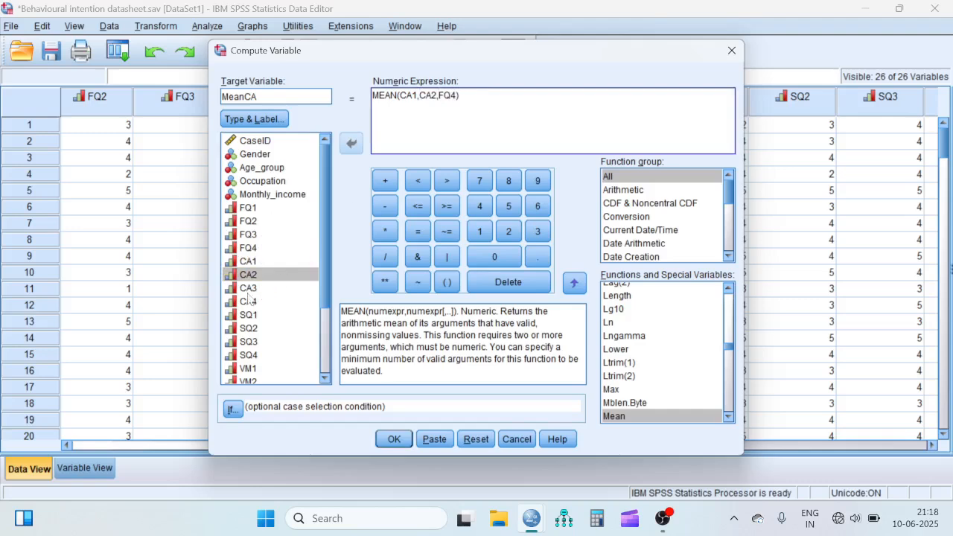
left_click(249, 288)
left_click(354, 151)
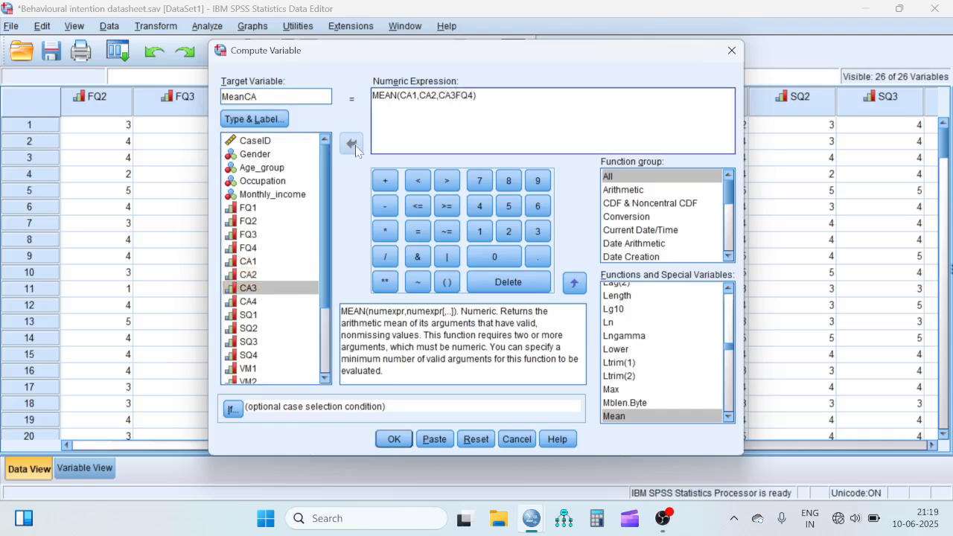
type(",")
left_click(249, 301)
left_click(355, 137)
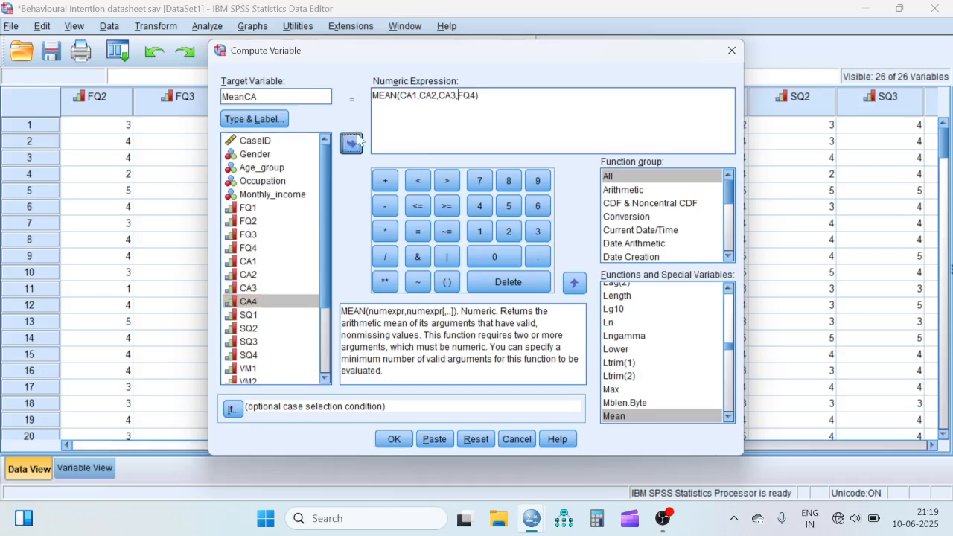
key("Delete")
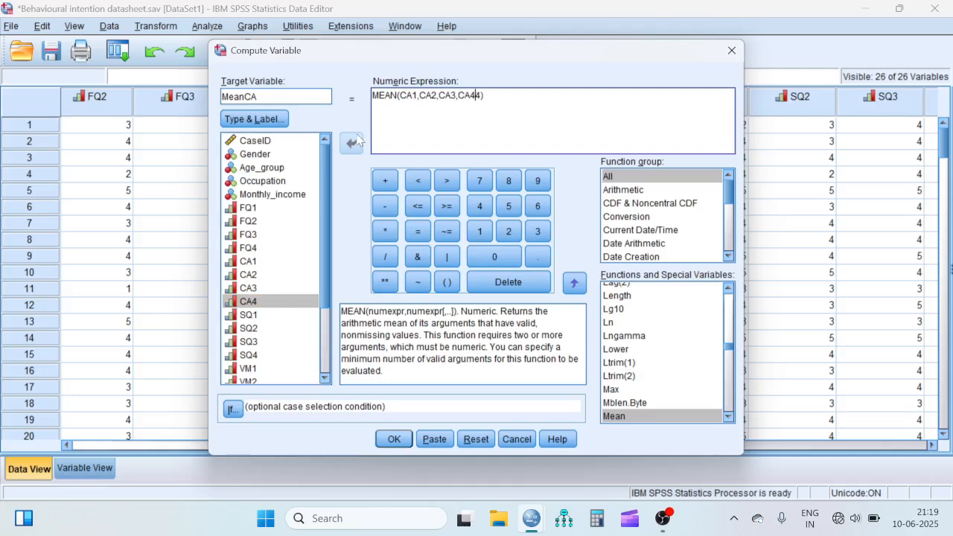
left_click(394, 439)
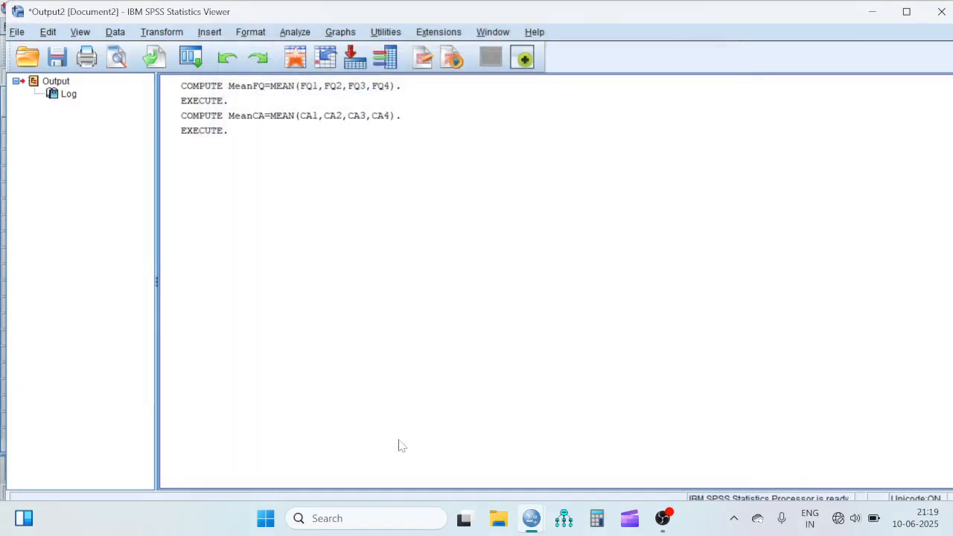
- Return to the data editor and examine the computed mean columns after BI4
mouse_move(531, 518)
left_click(509, 468)
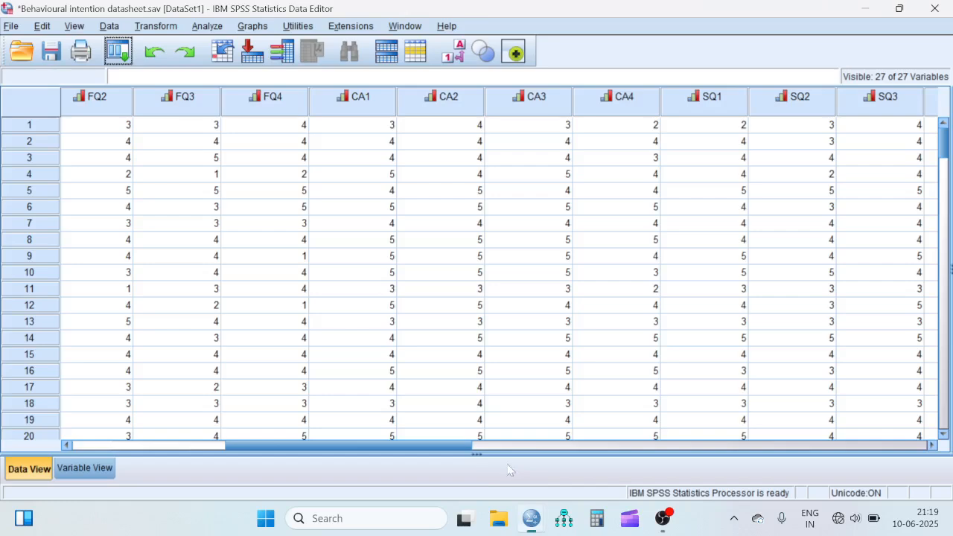
left_click_drag(450, 445, 805, 445)
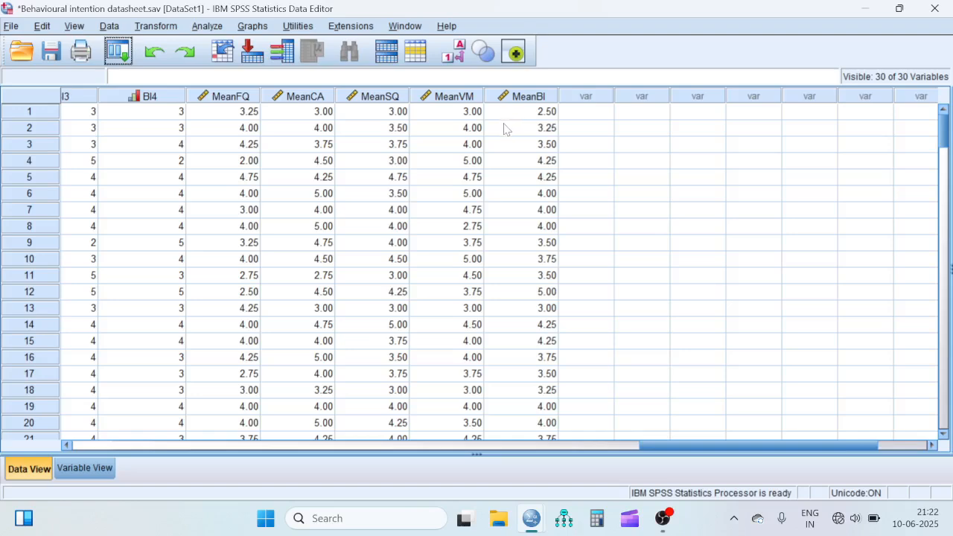
- Start a linear regression analysis with MeanBI as the dependent variable
double_click(211, 30)
left_click(208, 26)
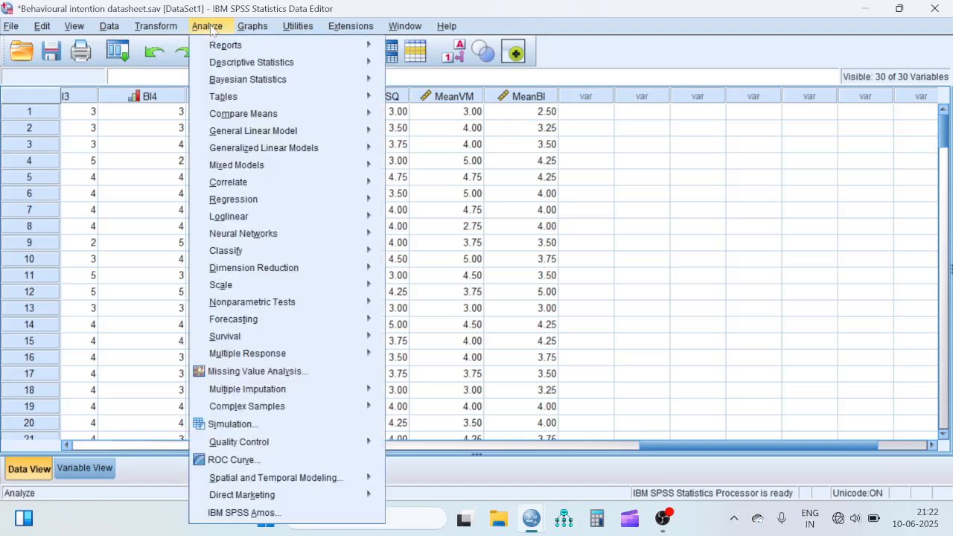
mouse_move(293, 203)
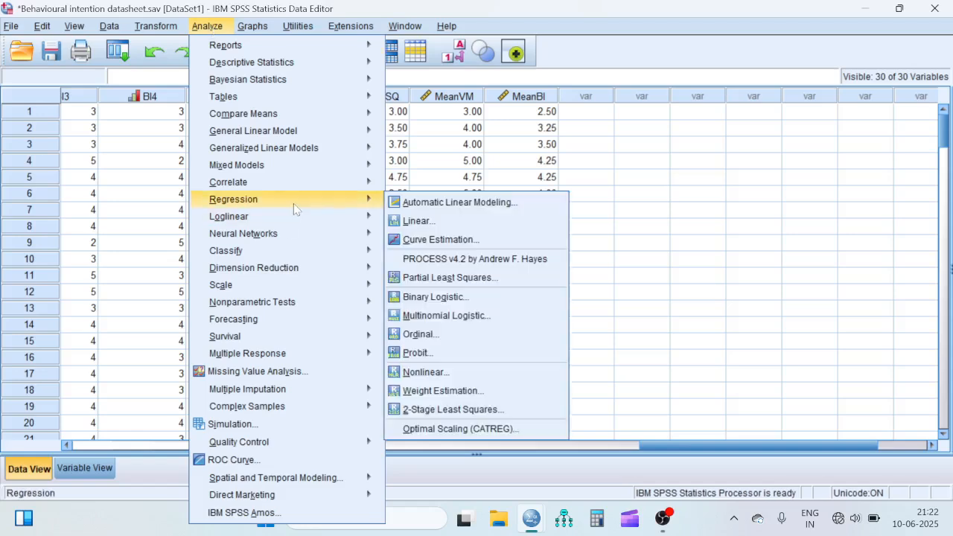
left_click(455, 221)
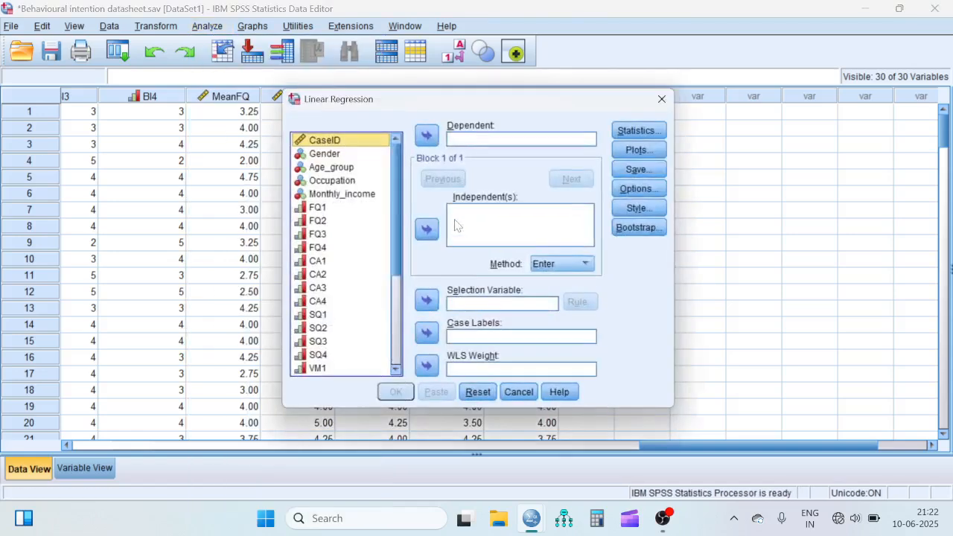
left_click_drag(395, 209, 387, 326)
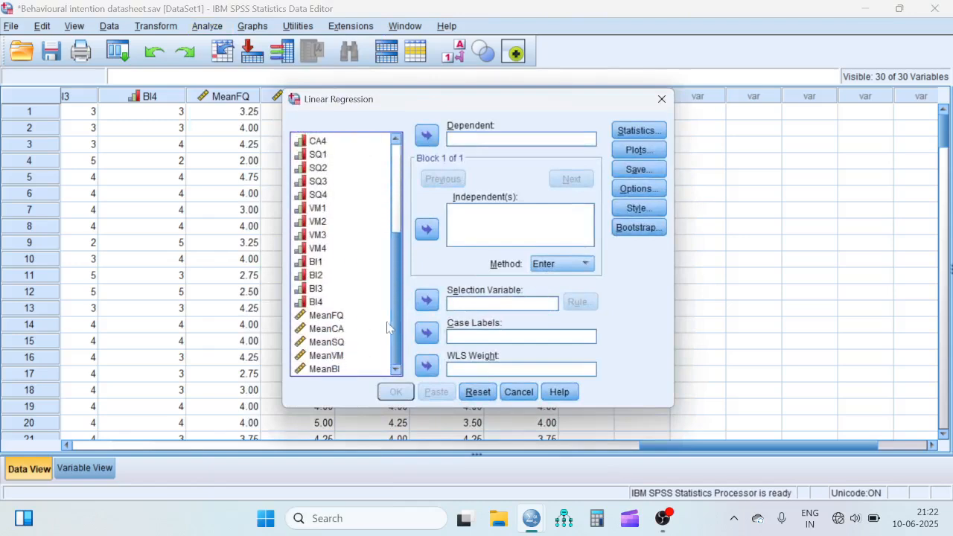
left_click(335, 372)
left_click(427, 136)
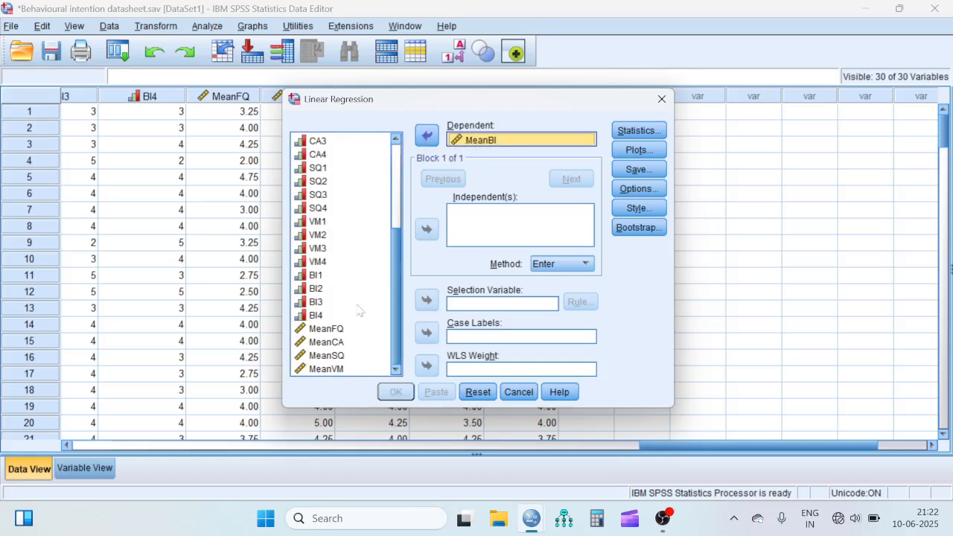
- Add MeanFQ, MeanCA, MeanSQ and MeanVM as the independent variables of the regression
left_click(326, 332)
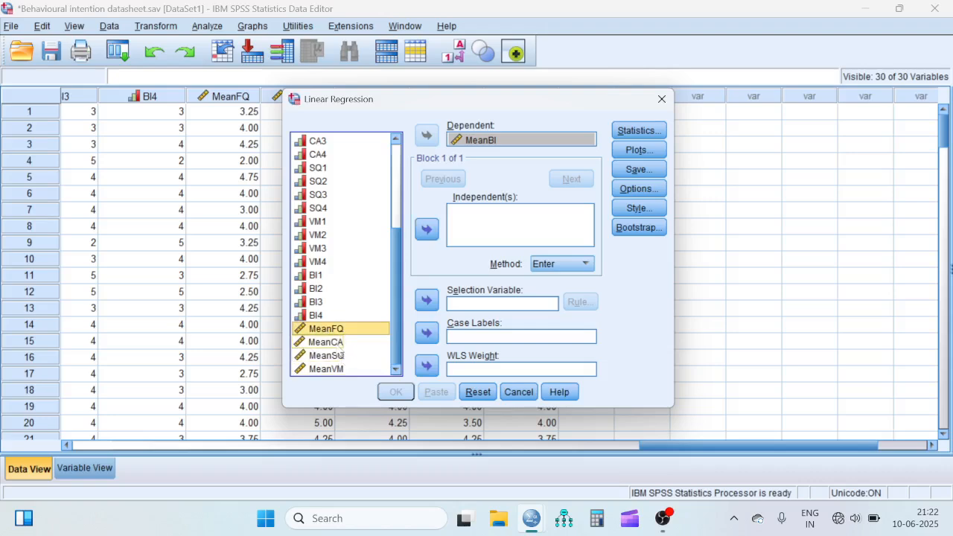
left_click(341, 355, "shift")
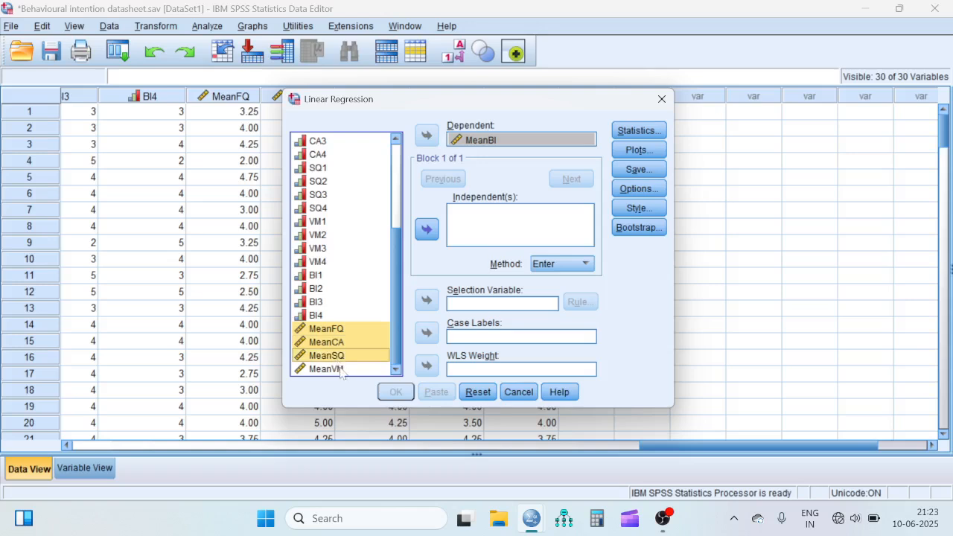
left_click(341, 369, "shift")
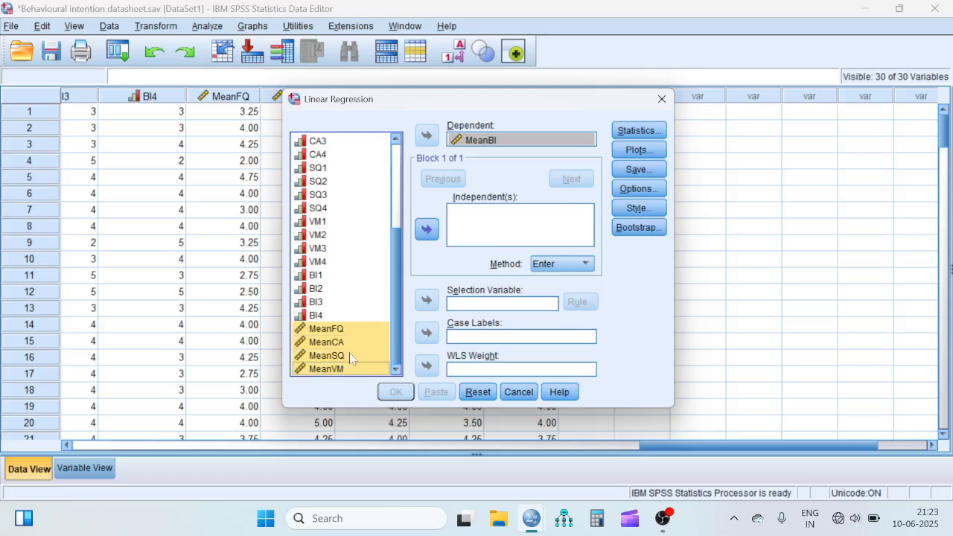
left_click(428, 230)
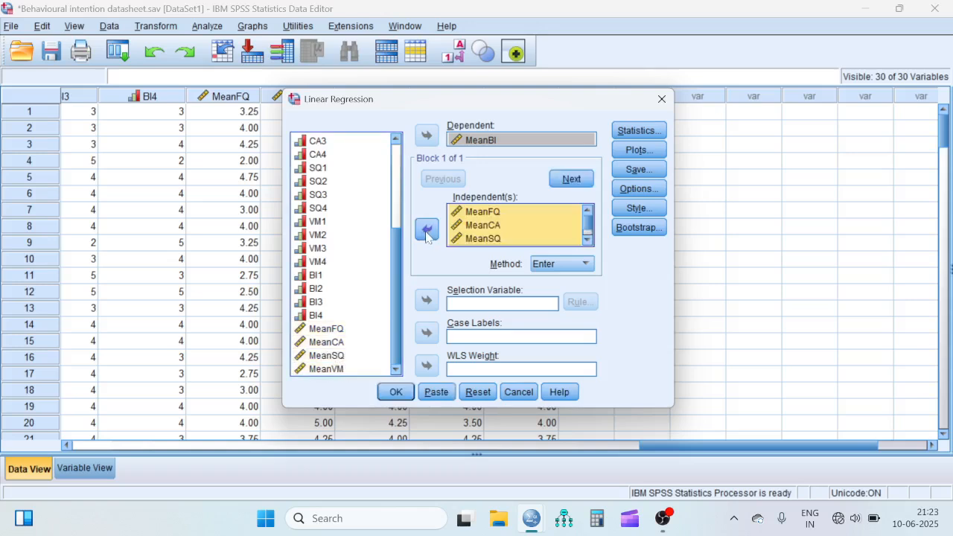
- Include Descriptives in the regression statistics and look over the available plot settings
left_click(628, 132)
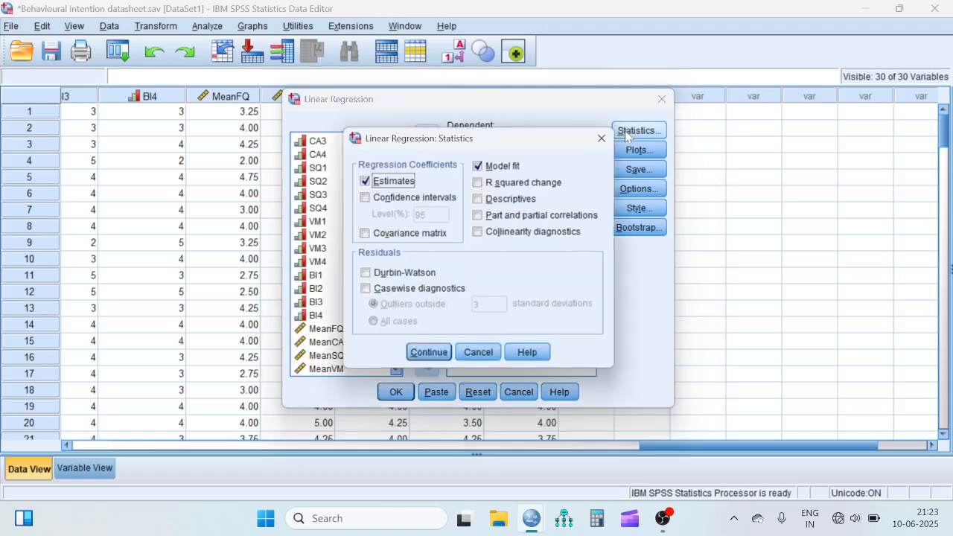
left_click(477, 199)
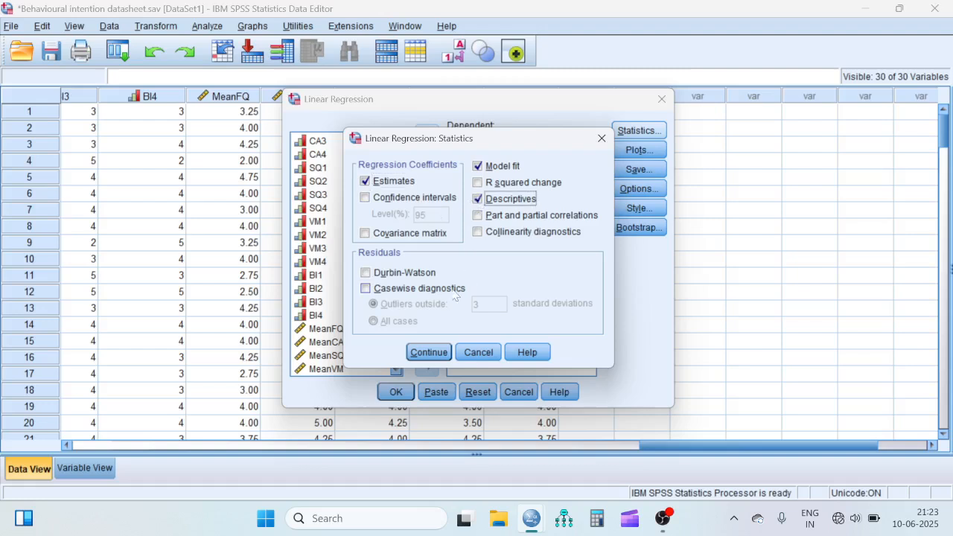
left_click(439, 355)
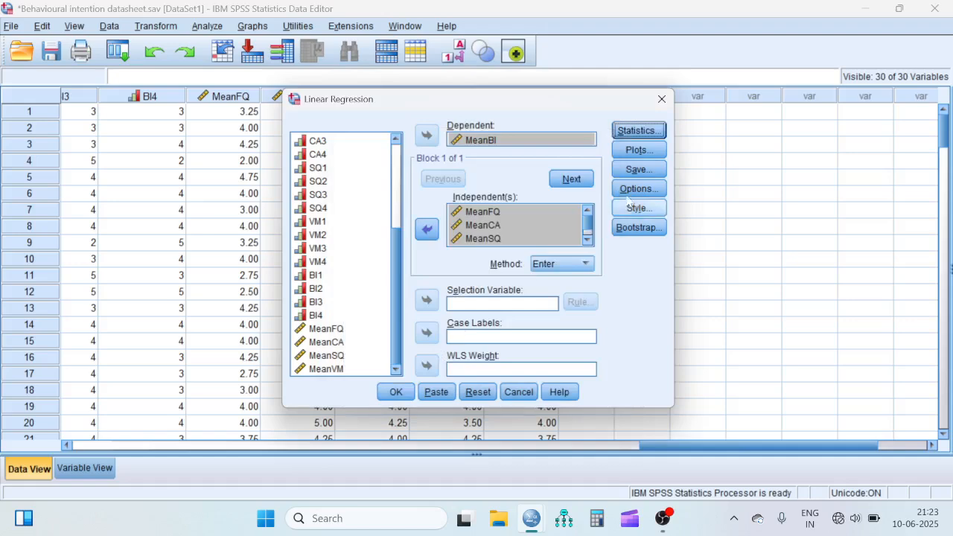
left_click(640, 150)
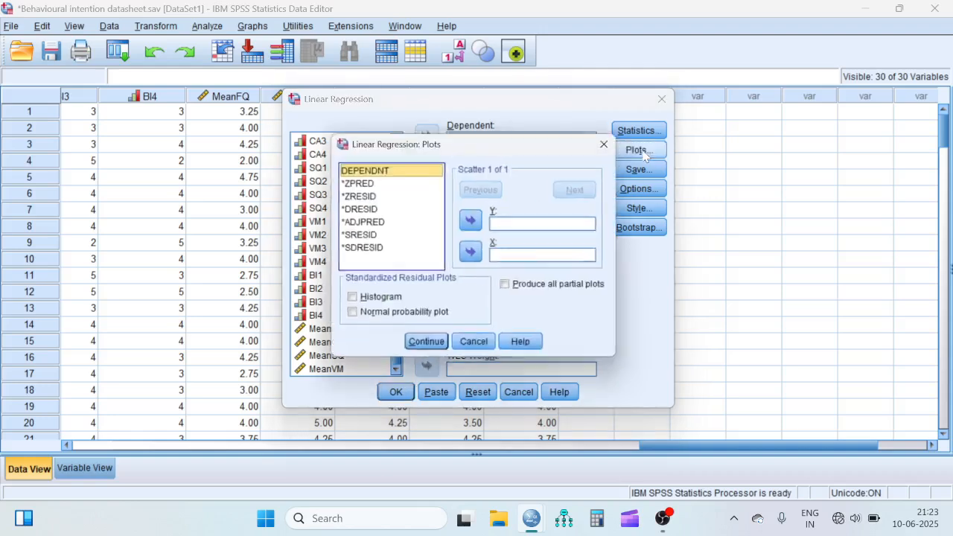
left_click(428, 348)
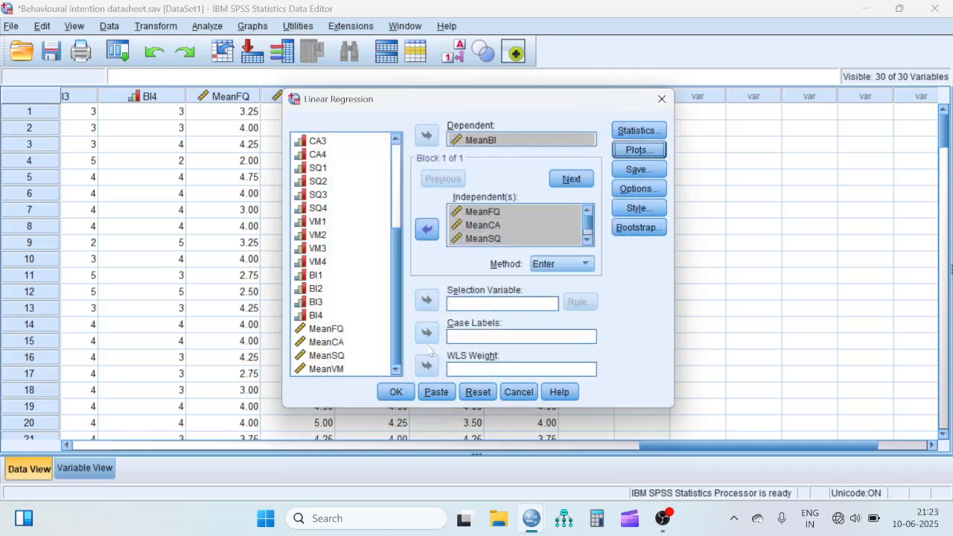
- Set the regression to save the Mahalanobis and Cook's distances as new variables
left_click(637, 170)
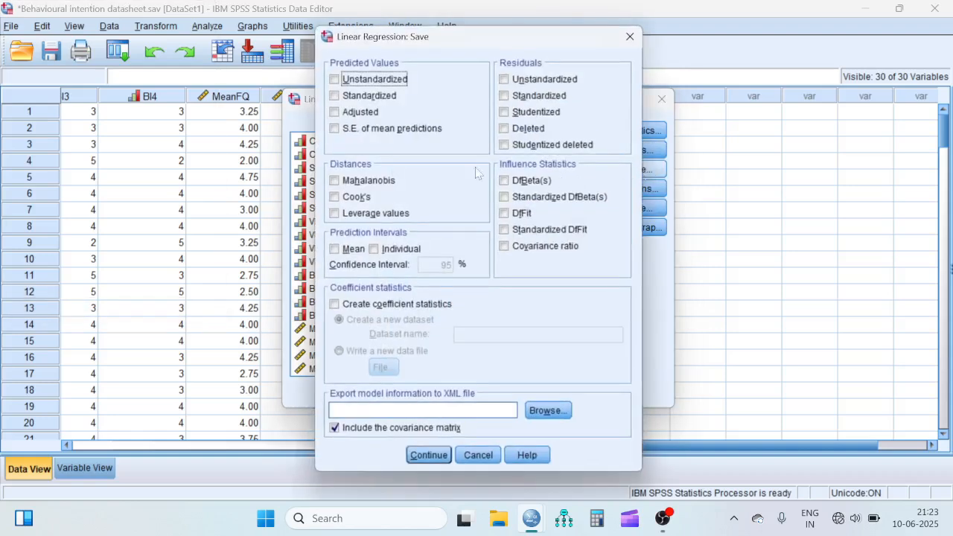
left_click(334, 180)
left_click(334, 197)
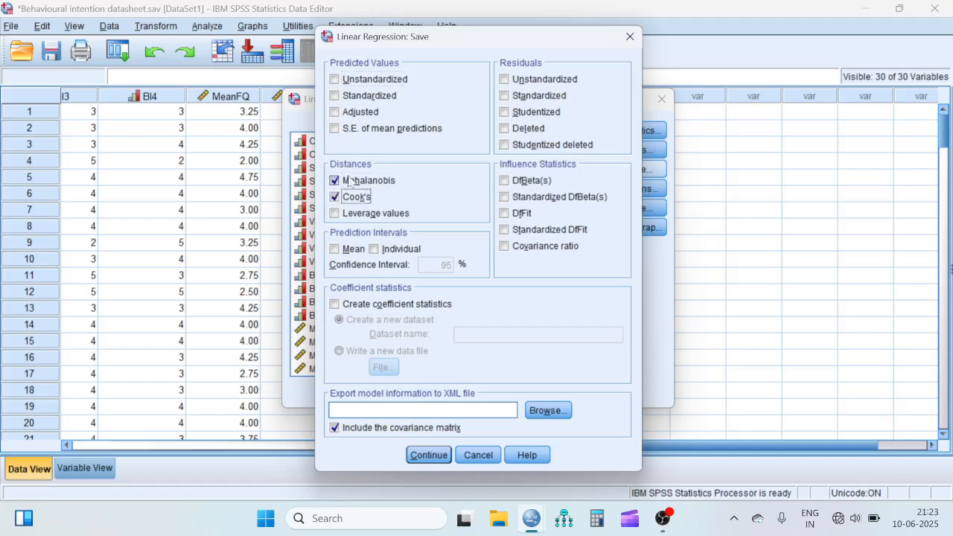
left_click(430, 456)
- Review the regression's stepping criteria and missing-value options as well as its table style conditions
left_click(644, 190)
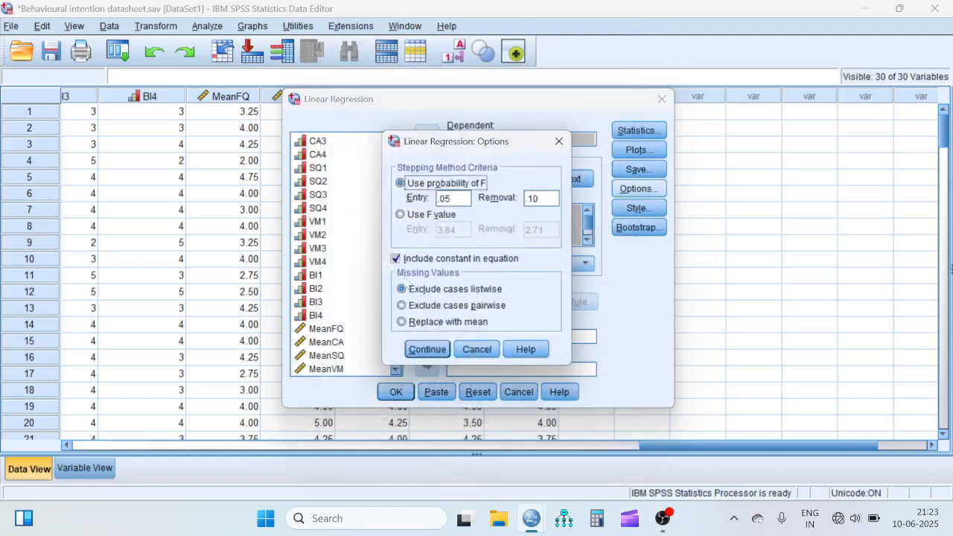
left_click(432, 351)
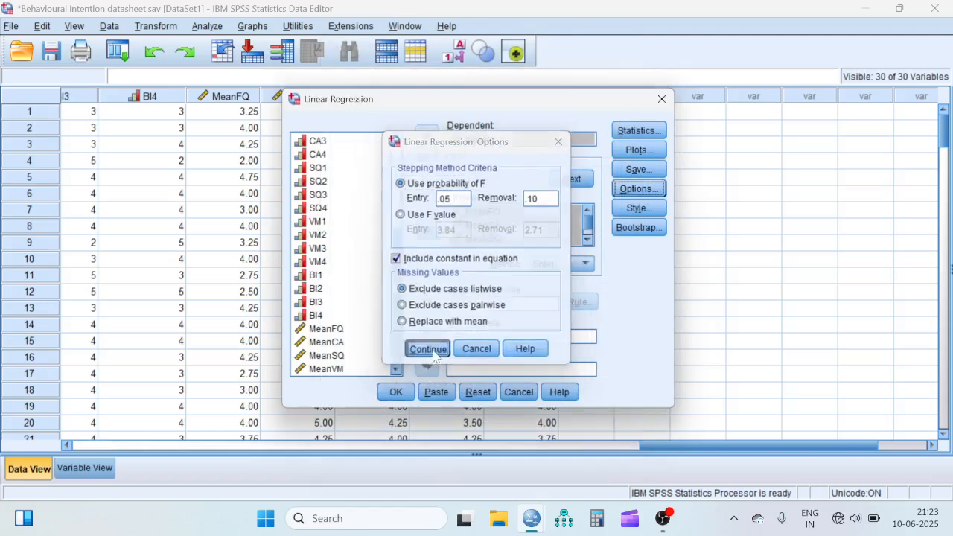
left_click(641, 208)
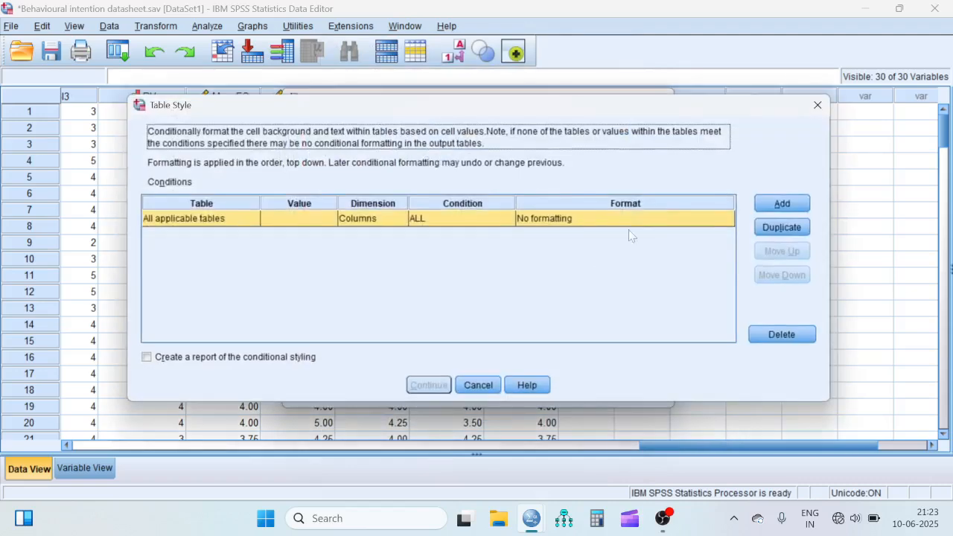
left_click(477, 385)
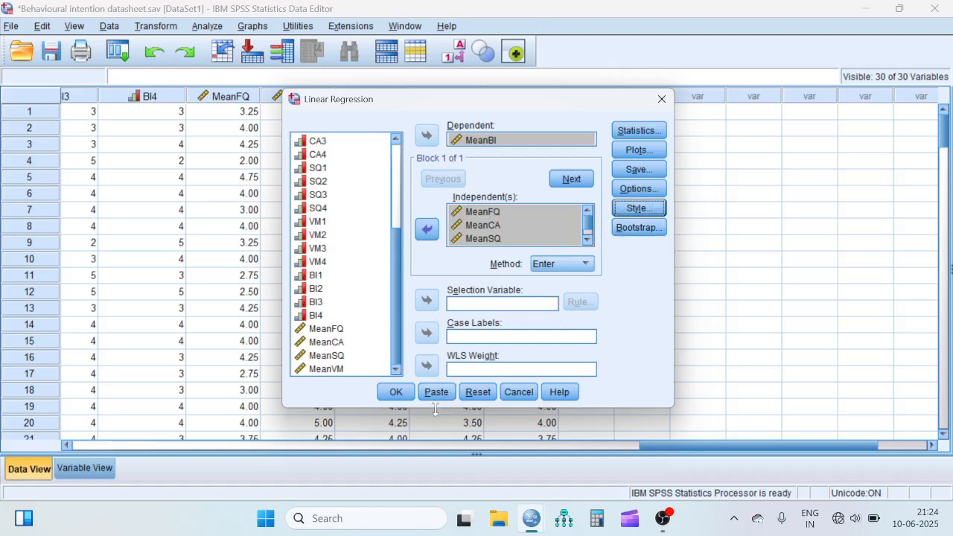
- Run the linear regression and review its output tables from Descriptive Statistics through to Residuals Statistics
left_click(396, 392)
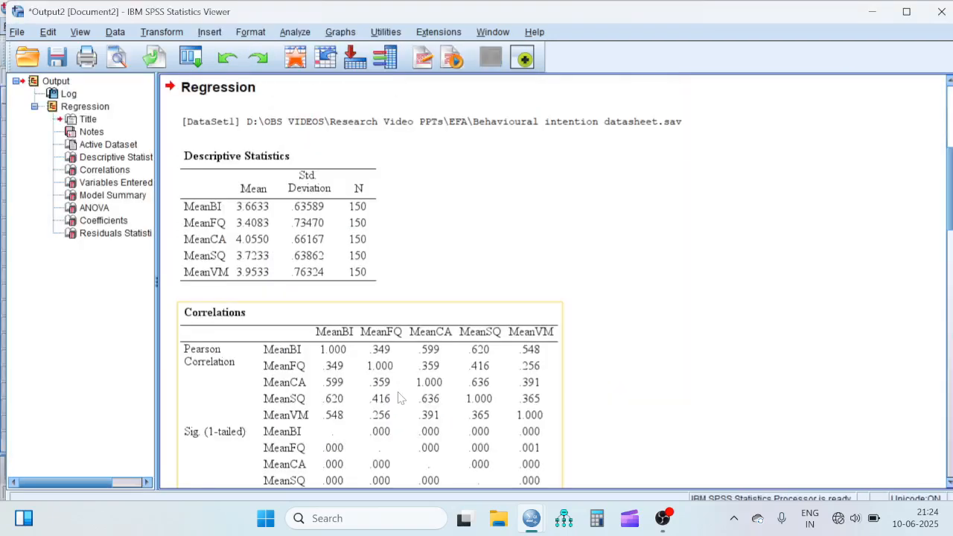
scroll(683, 304, "down", 3)
scroll(683, 304, "down", 9)
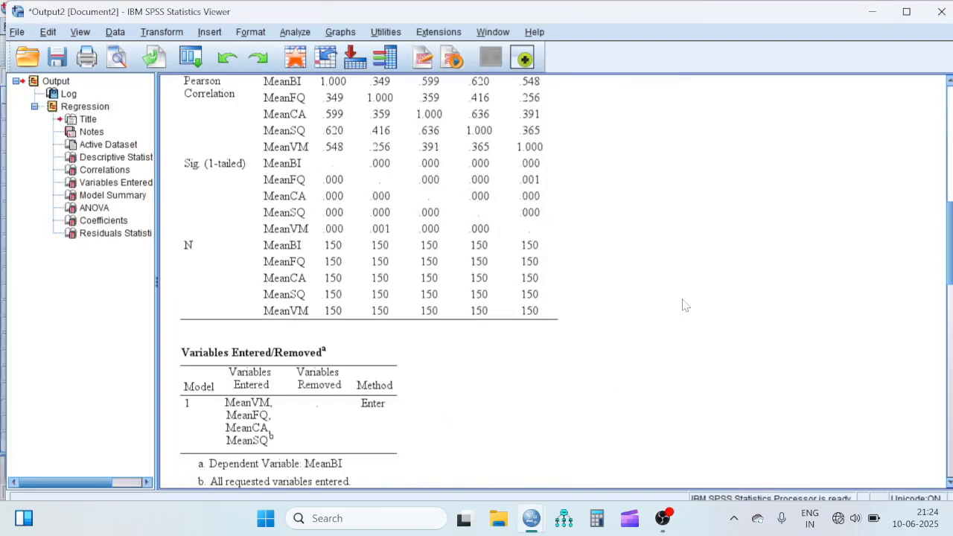
scroll(683, 304, "up", 2)
scroll(683, 305, "down", 4)
scroll(683, 305, "up", 3)
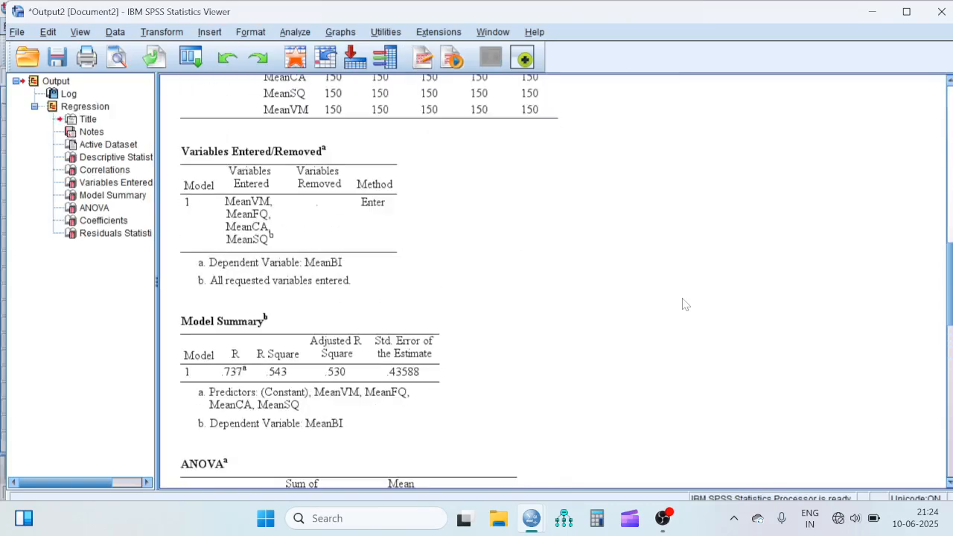
scroll(684, 305, "down", 11)
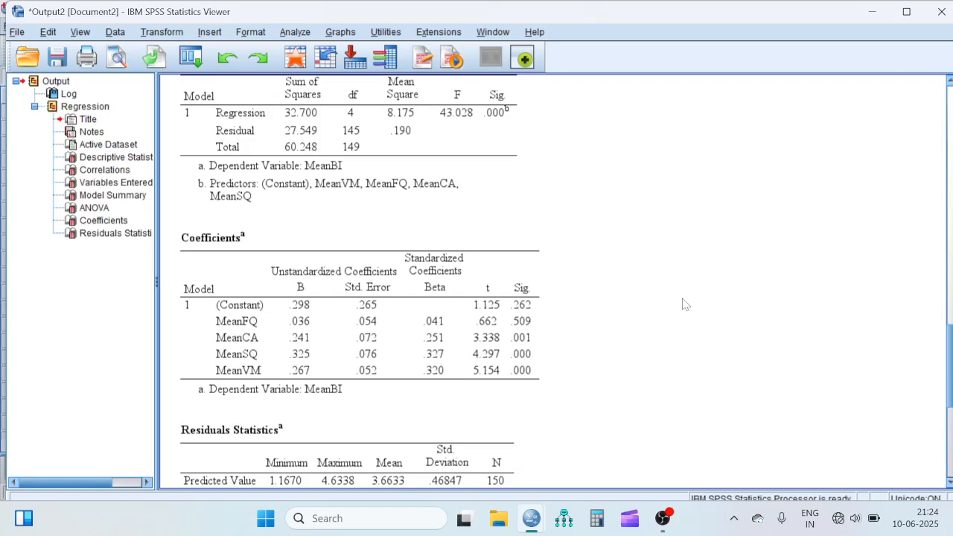
scroll(683, 305, "up", 2)
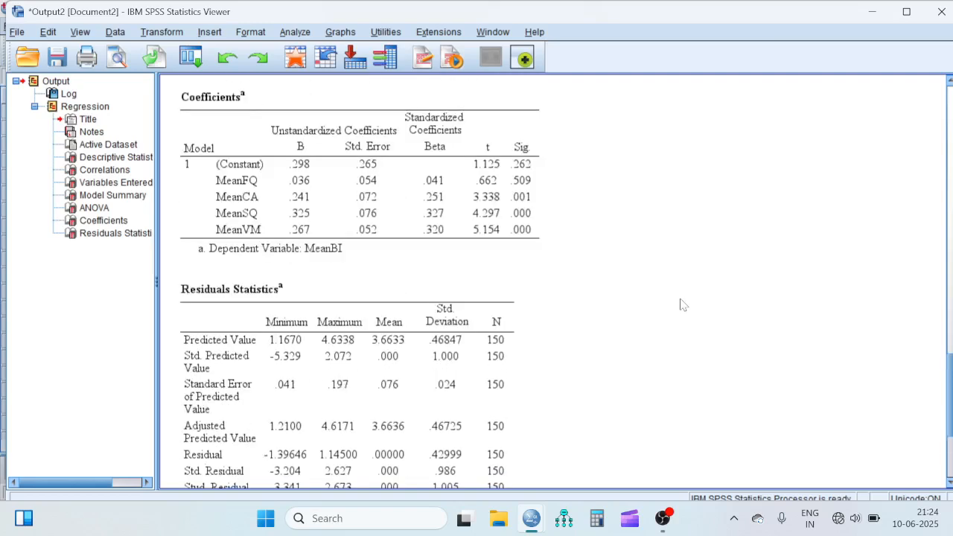
scroll(683, 304, "down", 3)
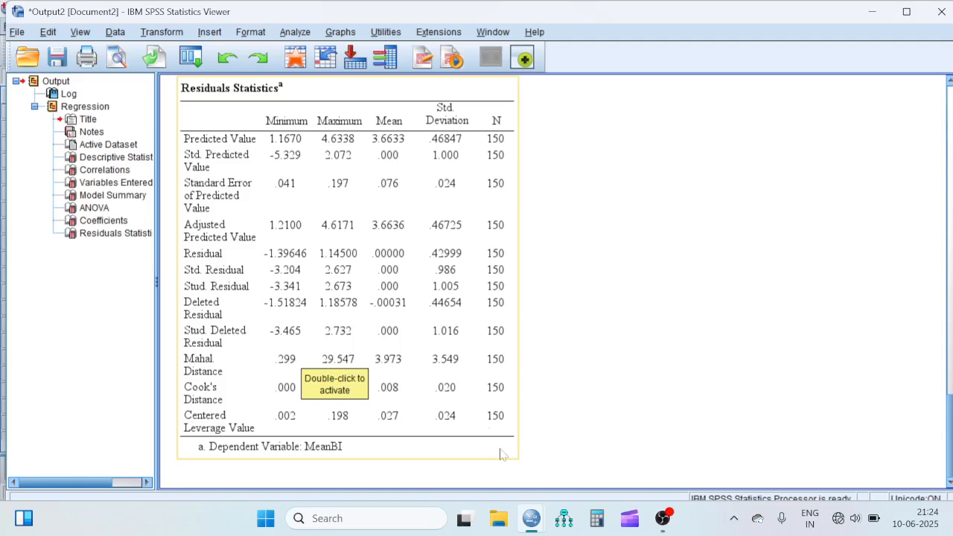
- Compare the Mahalanobis and Cook's distance rows of the Residuals Statistics table with the saved MAH_1 and COO_1 columns in the dataset
mouse_move(530, 519)
left_click(497, 463)
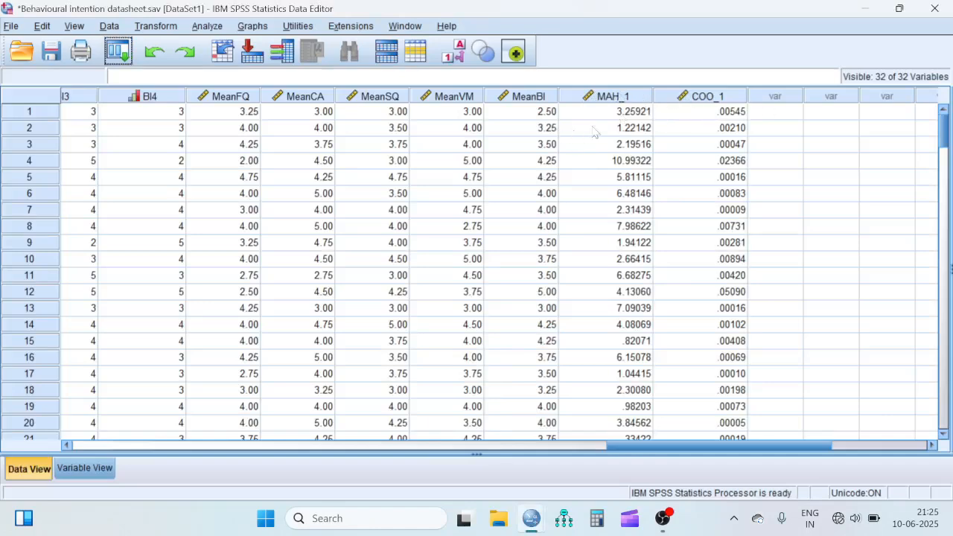
mouse_move(531, 518)
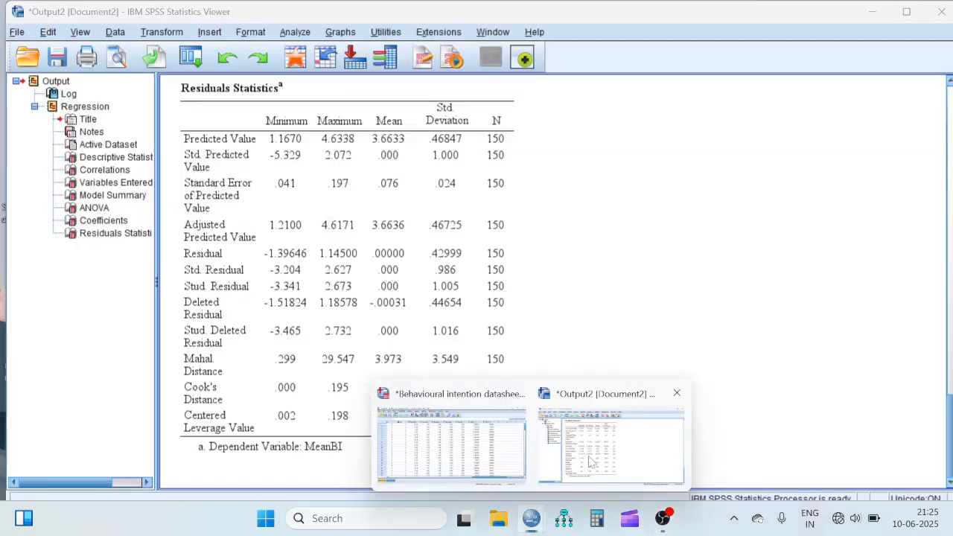
left_click(587, 462)
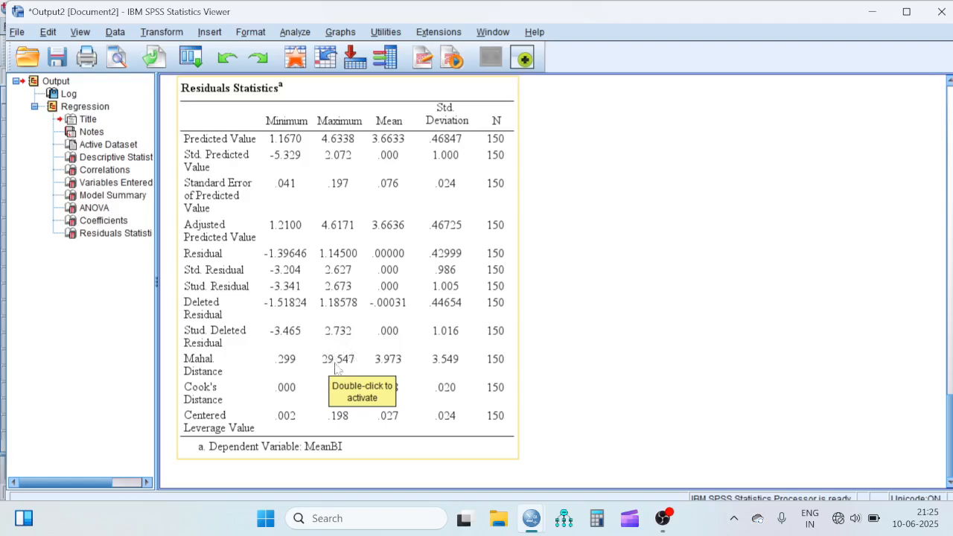
mouse_move(530, 518)
left_click(451, 443)
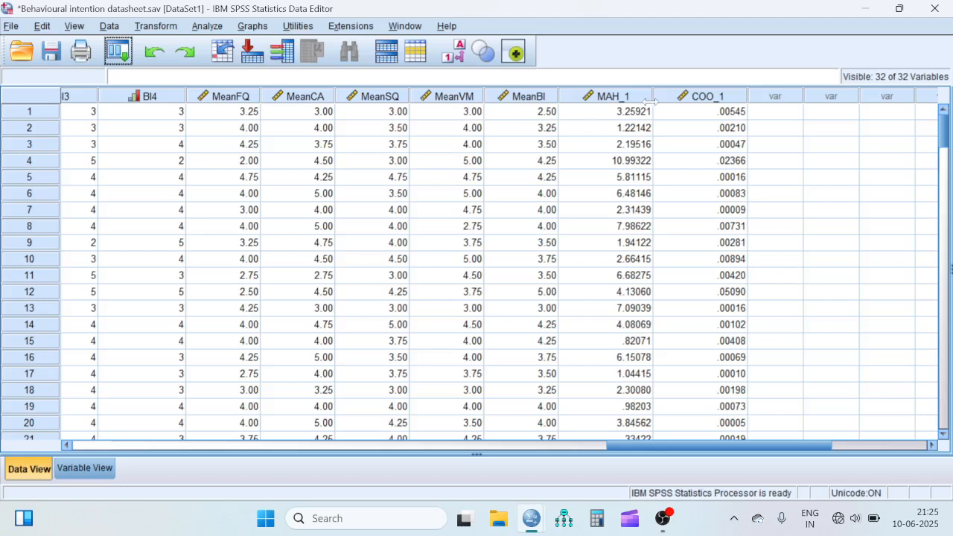
mouse_move(634, 104)
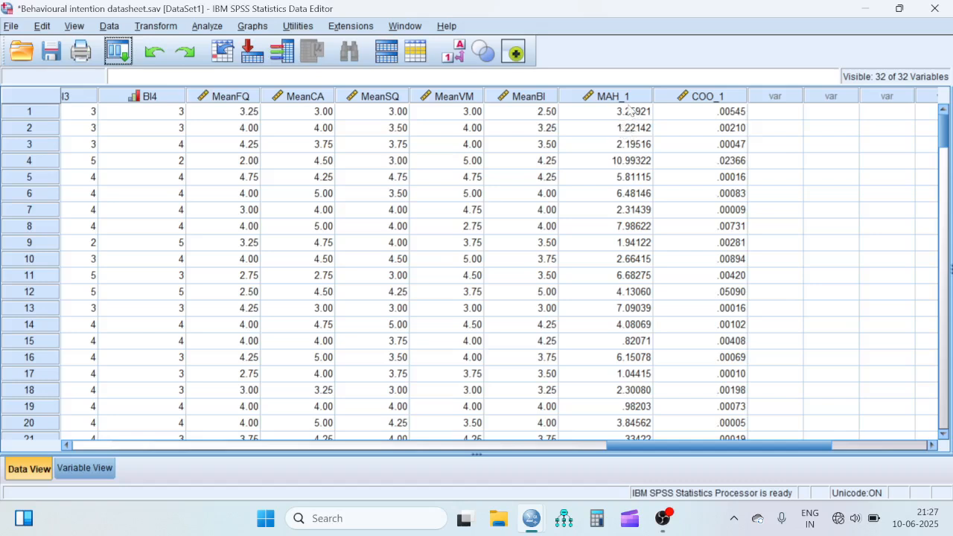
- Start a new variable computation with Probability_MD as the target variable
left_click(159, 25)
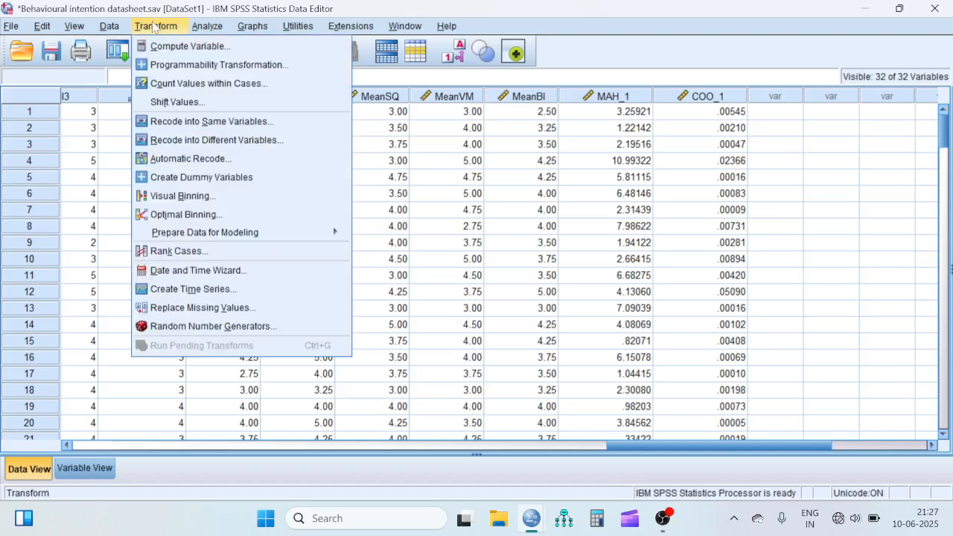
left_click(208, 47)
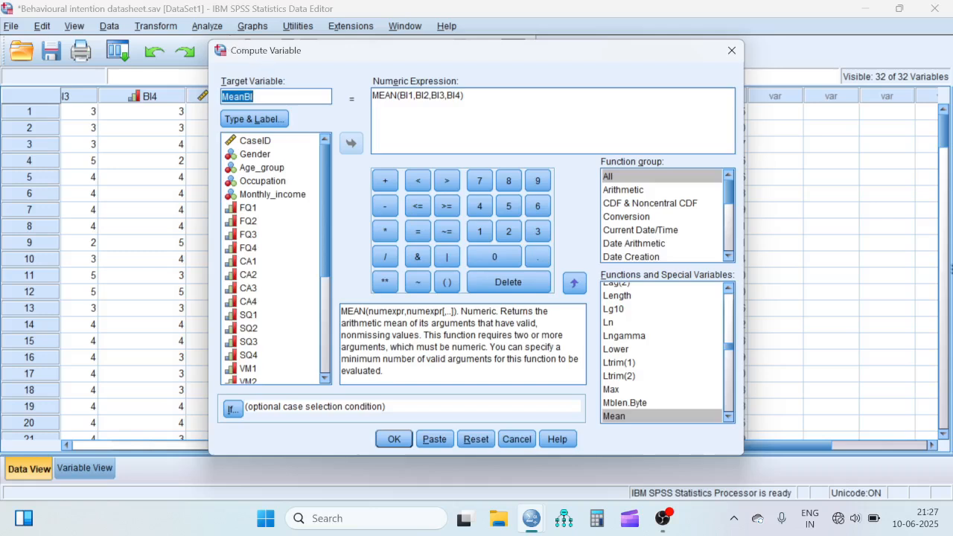
left_click(254, 97)
key("BackSpace")
key("BackSpace")
key("BackSpace")
key("BackSpace")
key("BackSpace")
type("Probabili")
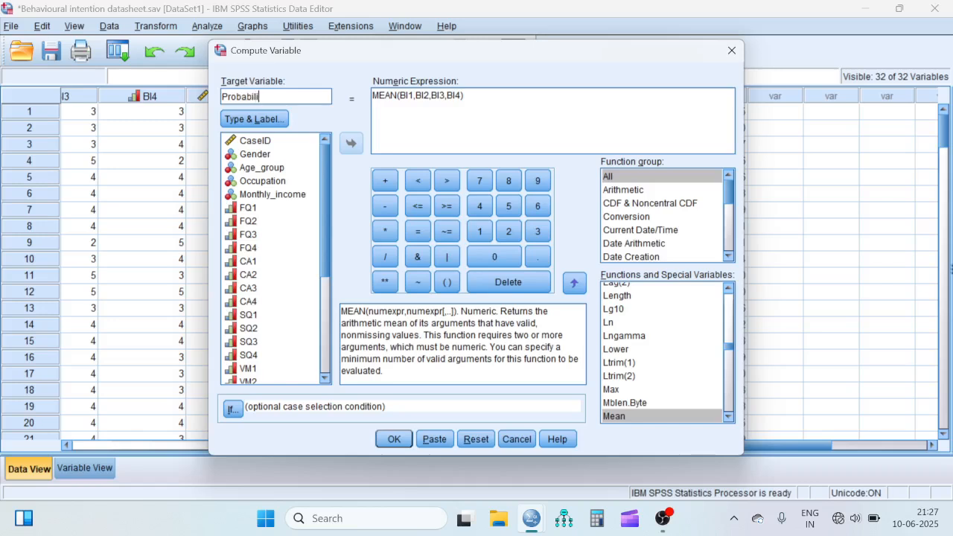
type("ty_MD")
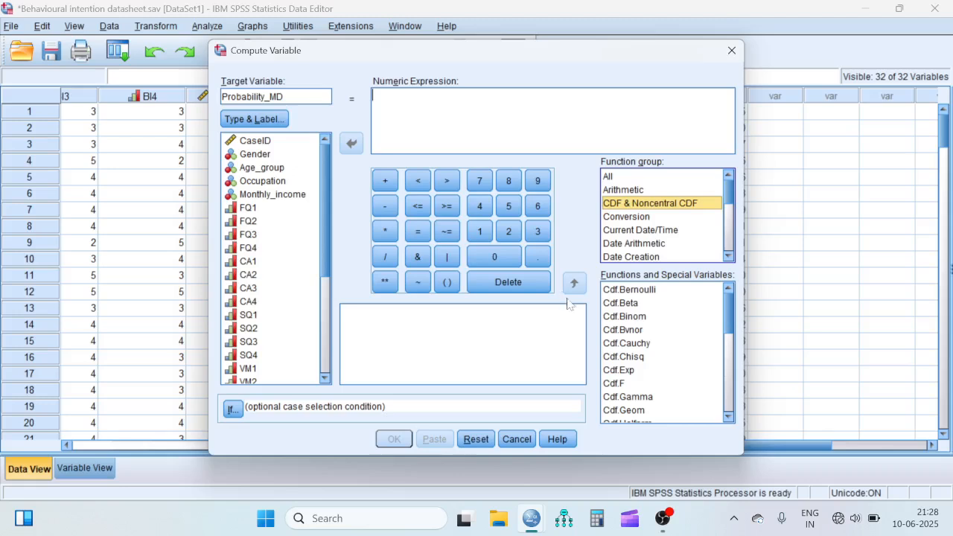
- Insert the Cdf.Chisq function from the CDF & Noncentral CDF group into the expression, with MAH_1 as its first argument
left_click(634, 360)
left_click(634, 359)
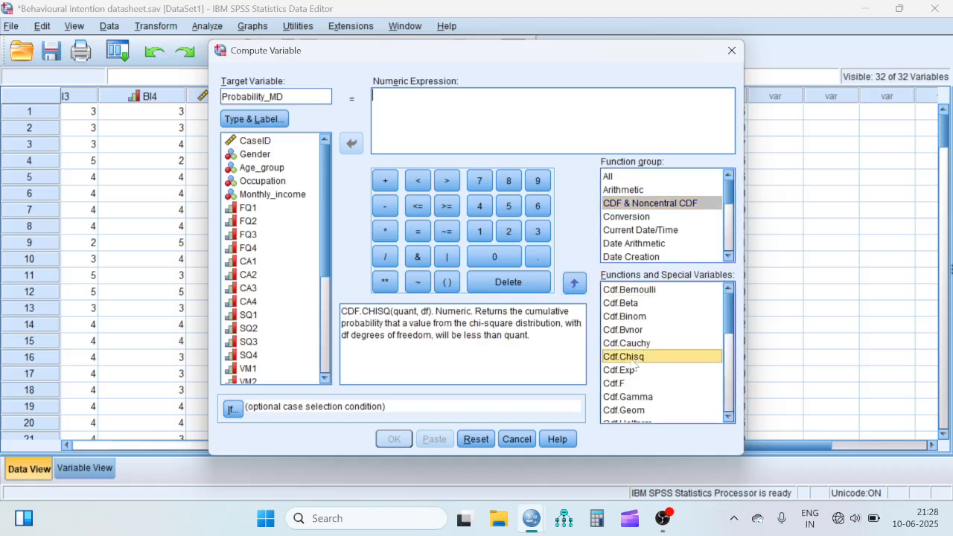
left_click(574, 282)
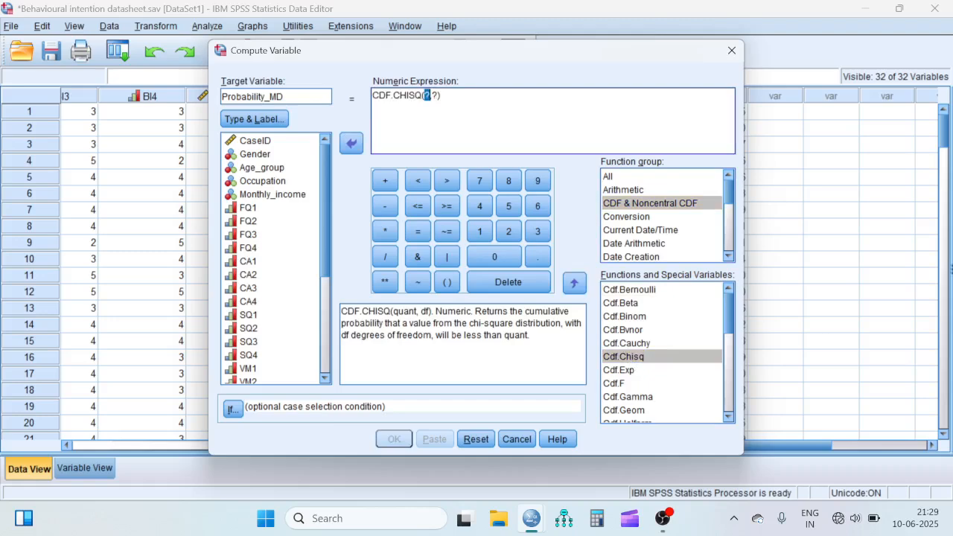
scroll(319, 294, "down", 5)
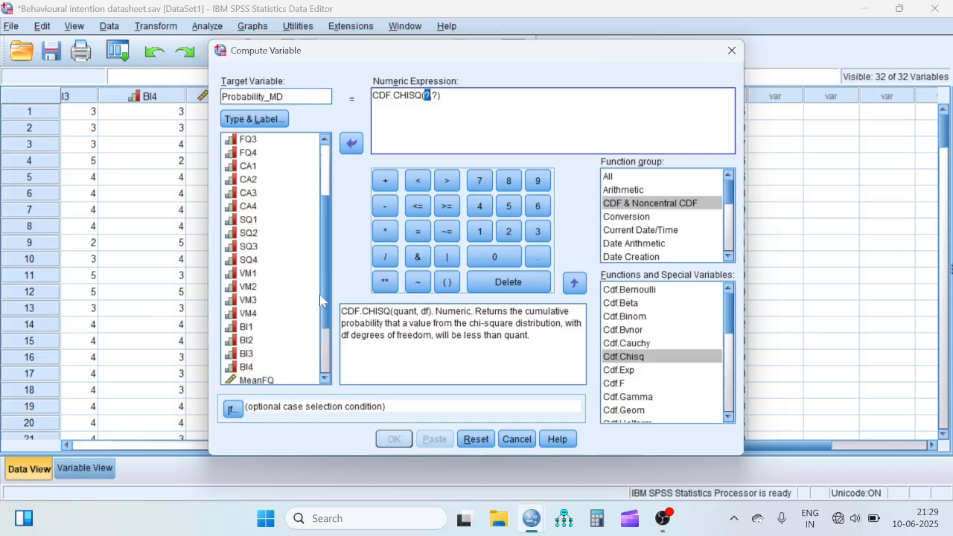
left_click(255, 365)
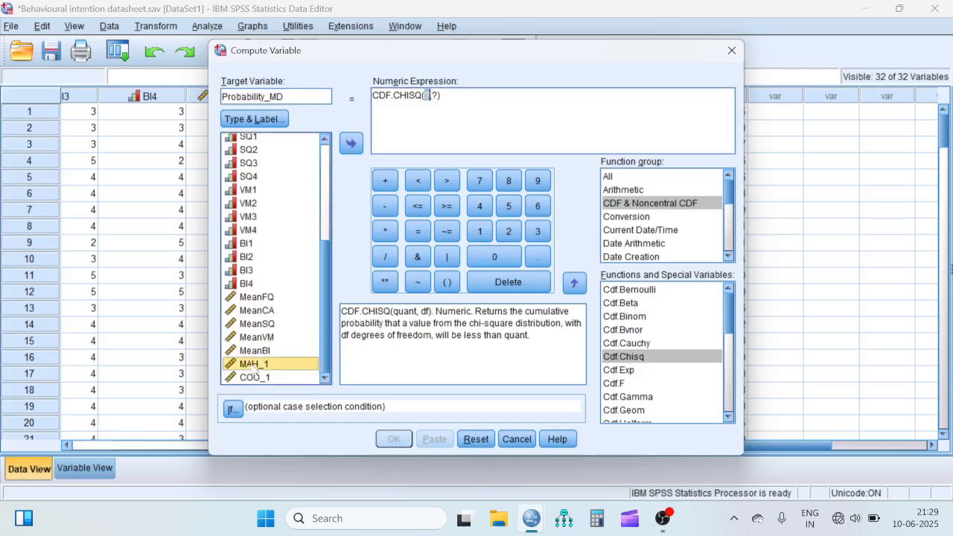
left_click(351, 143)
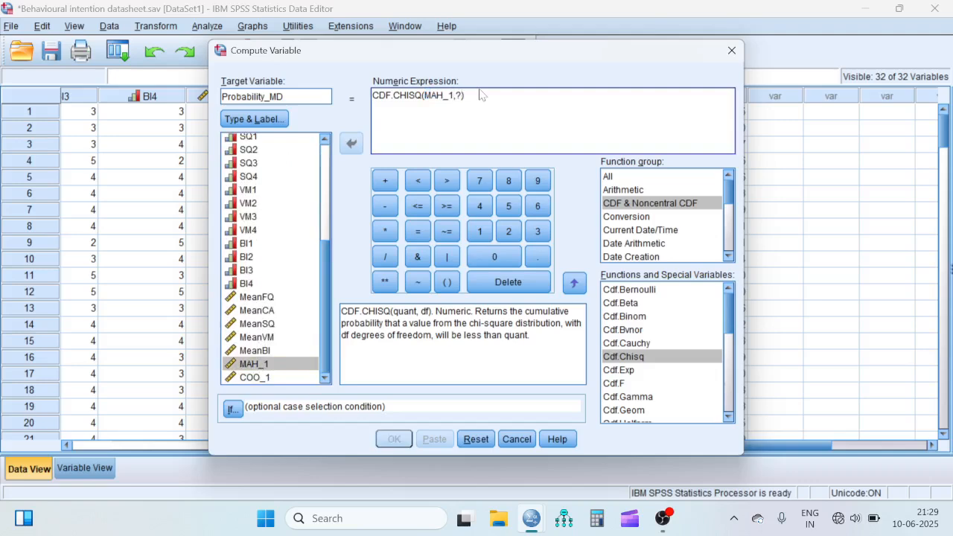
- Complete the expression as 1-CDF.CHISQ(MAH_1,4) and compute the variable
key("BackSpace")
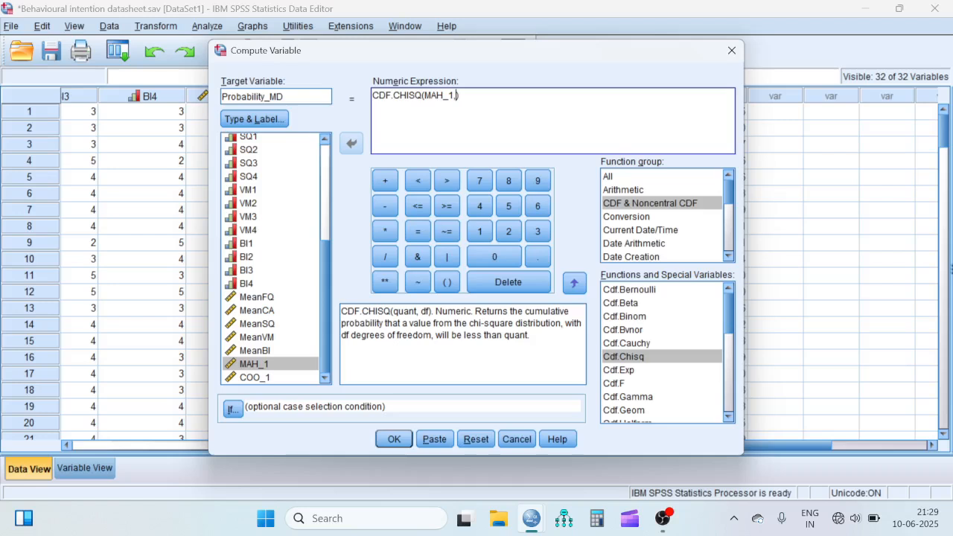
type("4")
type("1")
type("-")
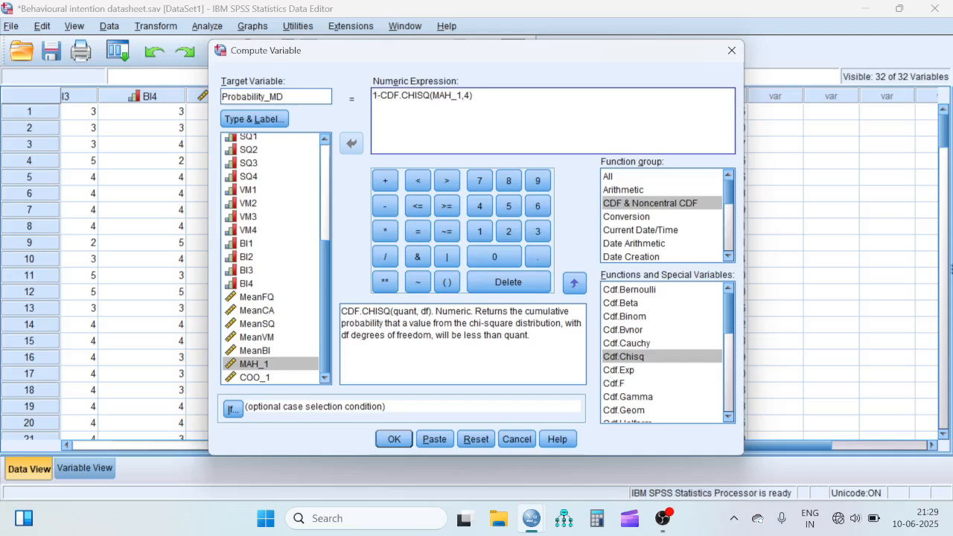
left_click(395, 439)
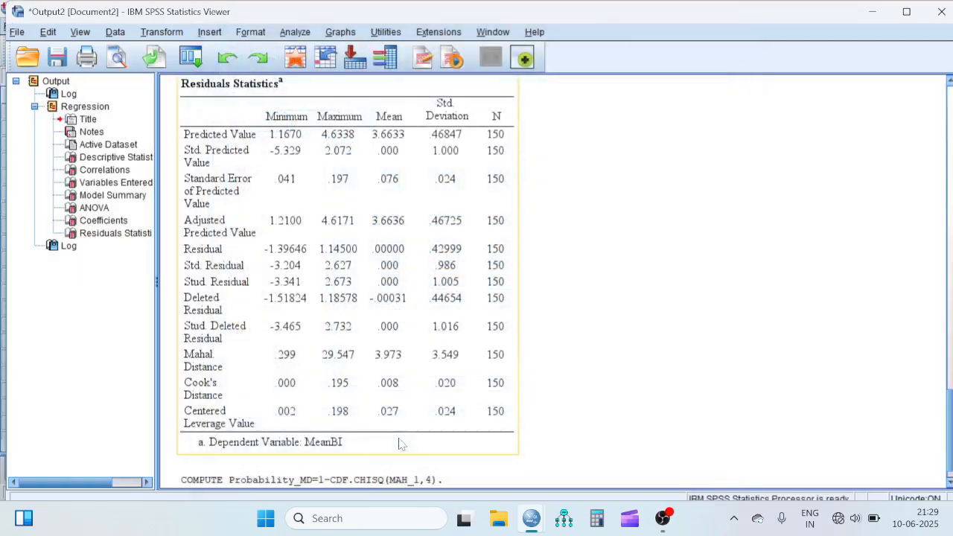
- Return to the dataset and sort the cases by Probability_MD in descending order
mouse_move(531, 518)
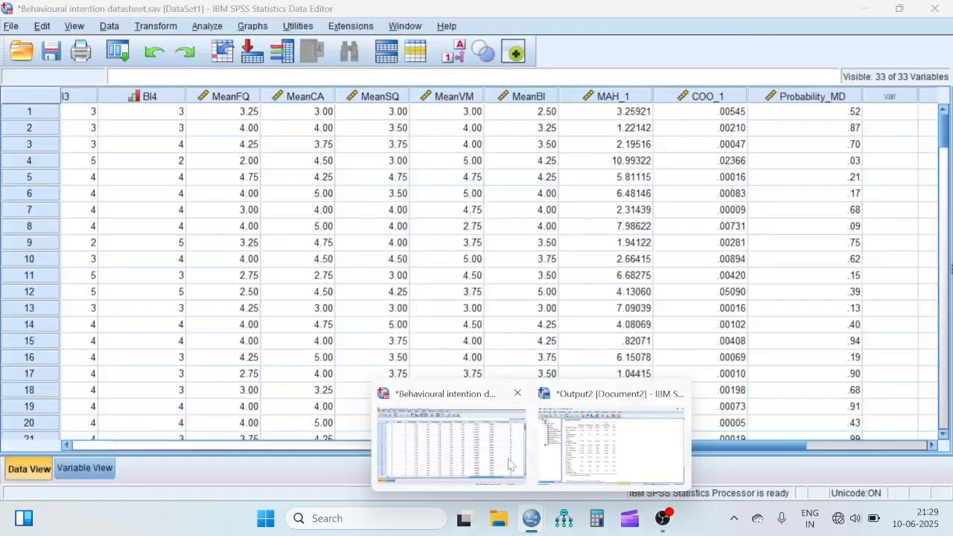
left_click(510, 465)
left_click_drag(632, 445, 668, 445)
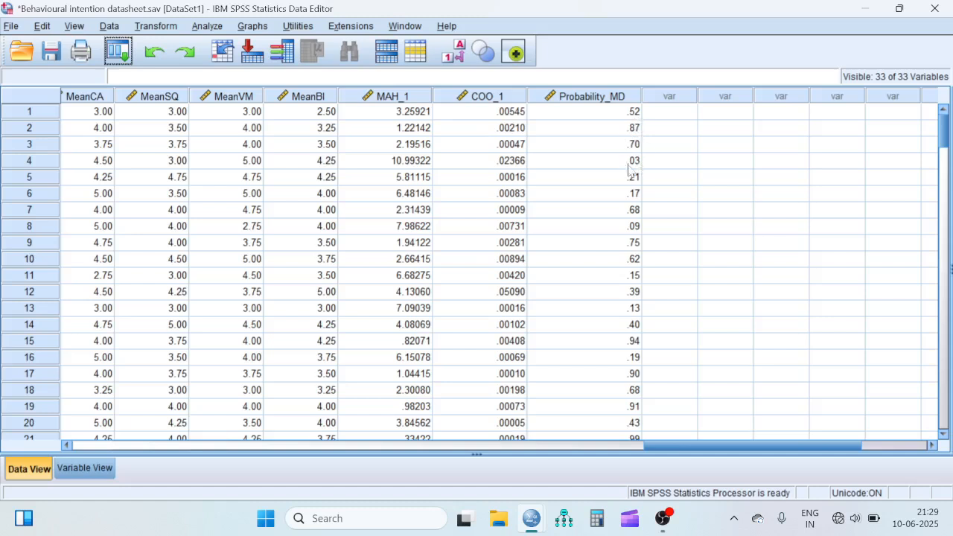
right_click(602, 100)
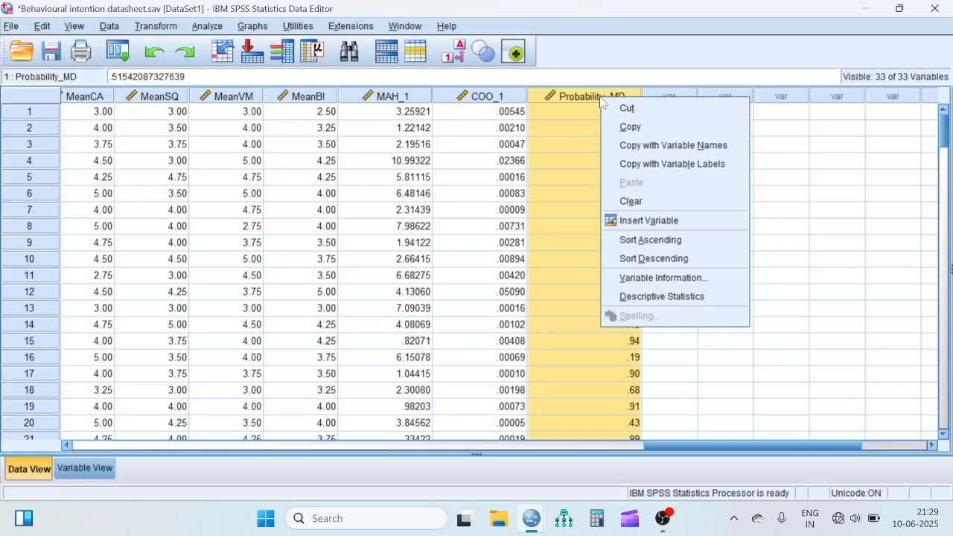
left_click(689, 262)
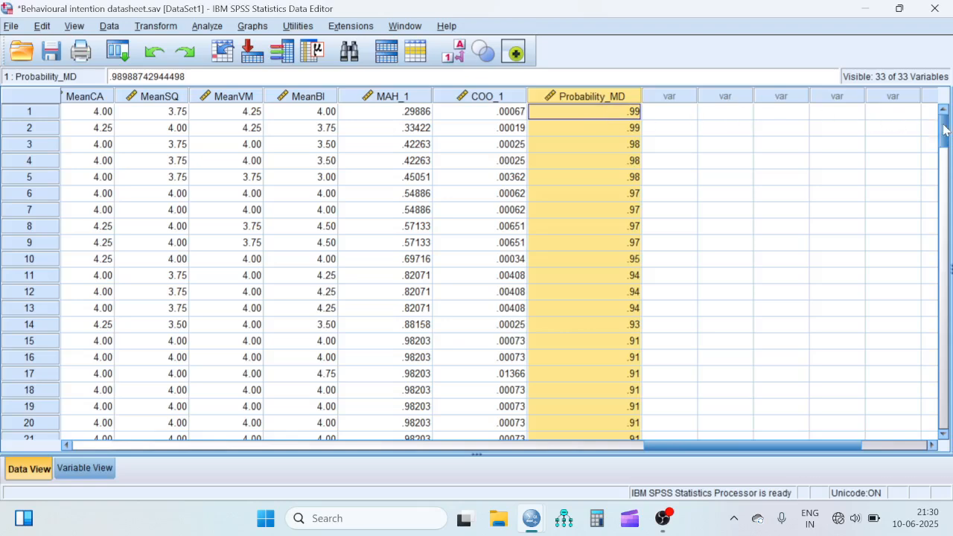
- Check the Probability_MD value of the last case and set that variable to show 5 decimals
left_click_drag(944, 128, 934, 353)
left_click(631, 372)
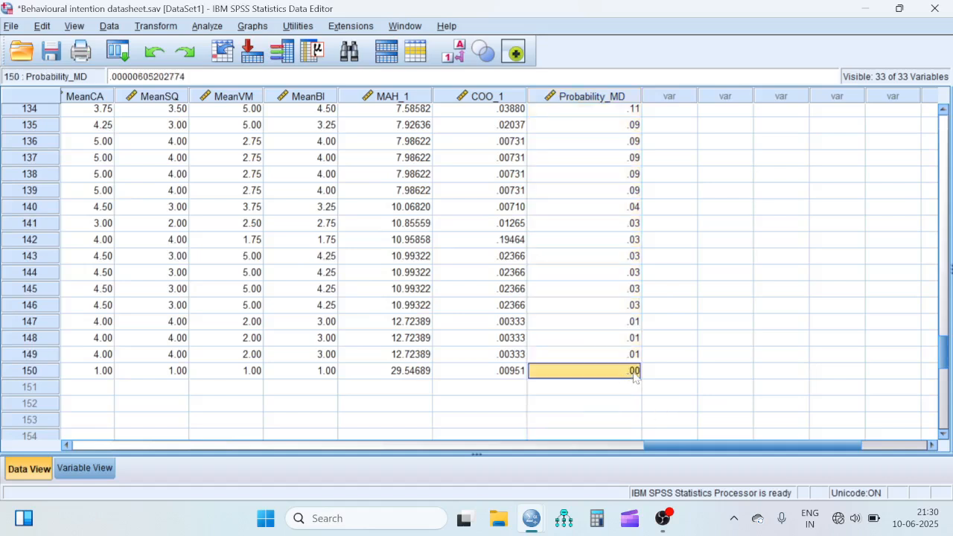
left_click(264, 421)
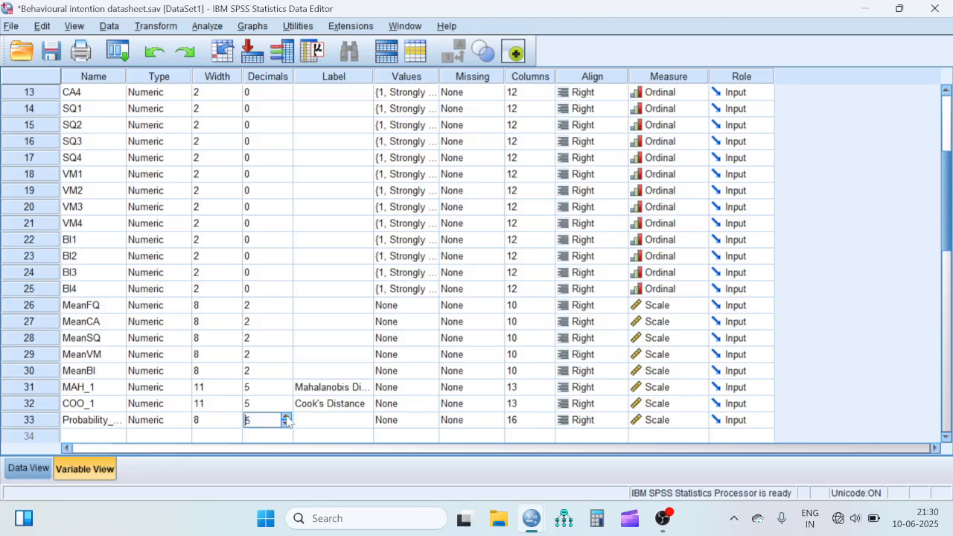
left_click(28, 468)
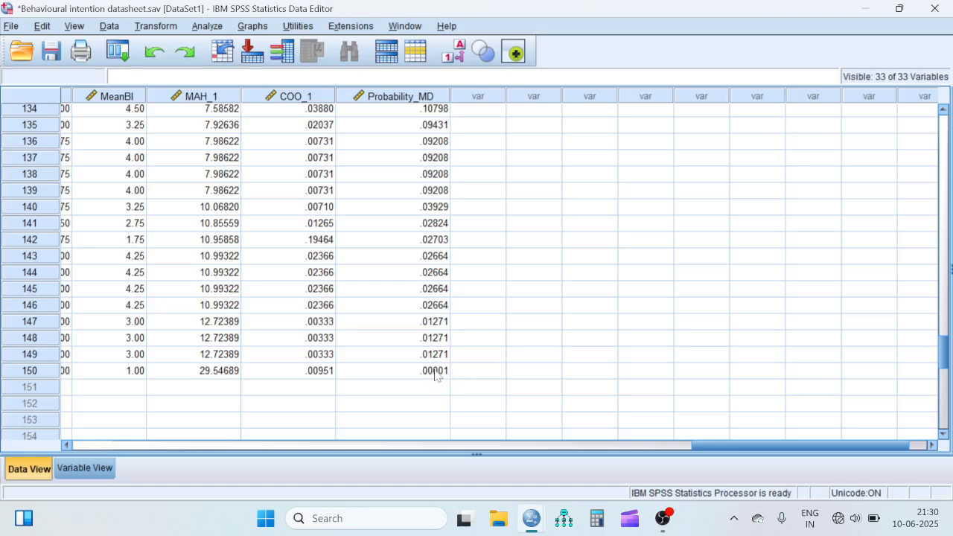
- Check the exact Probability_MD value and the CaseID of the last case, row 150
left_click_drag(753, 446, 693, 451)
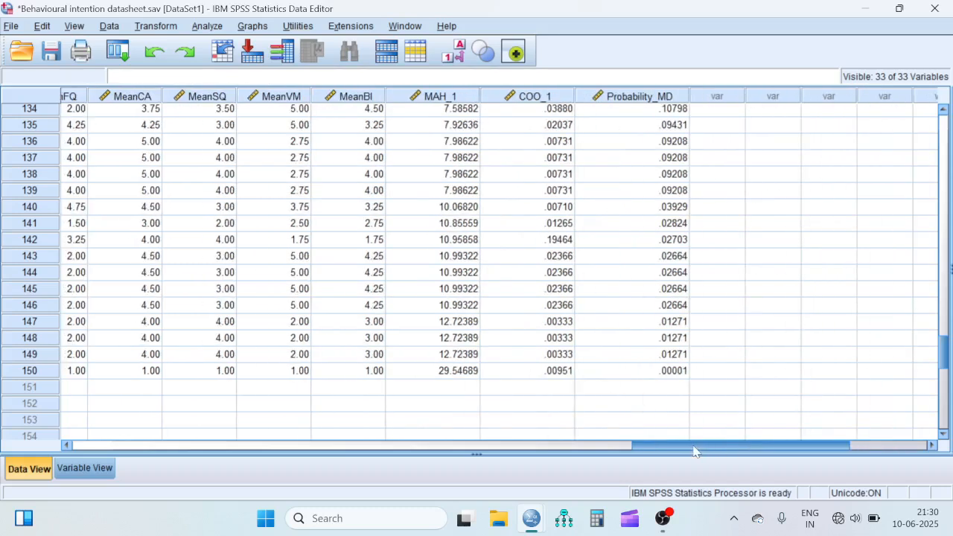
left_click(638, 372)
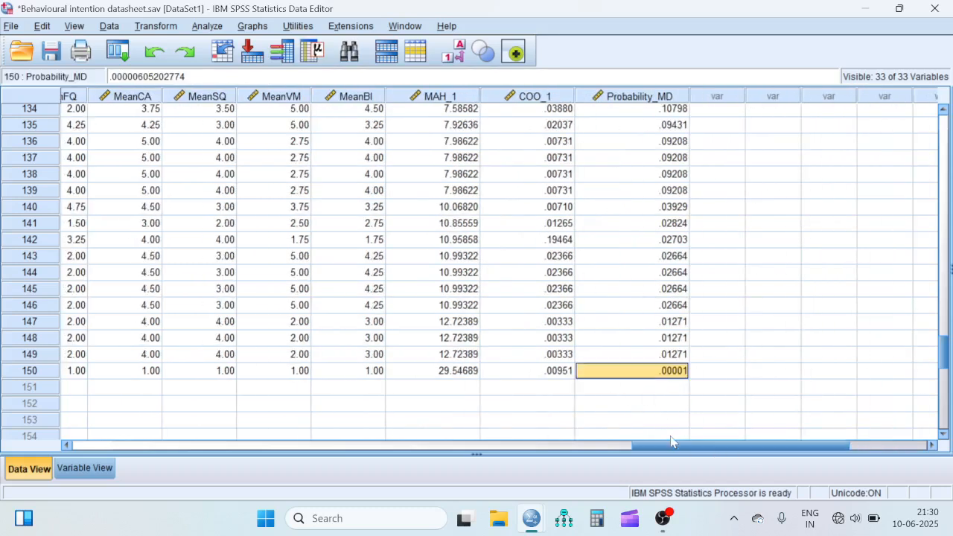
left_click_drag(675, 449, 95, 400)
left_click(116, 384)
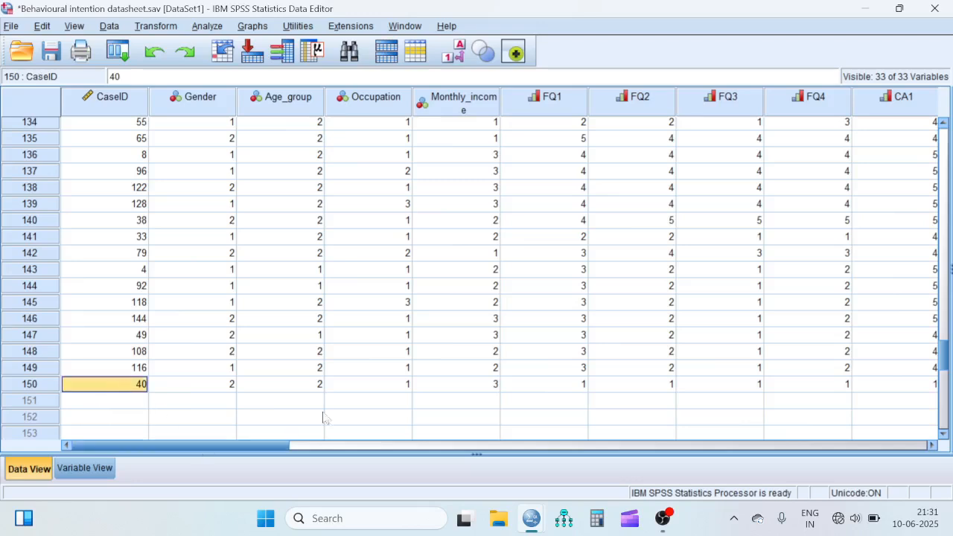
- Review the last case's item responses from FQ1 through the BI items, along with its distance and probability values
left_click(570, 385)
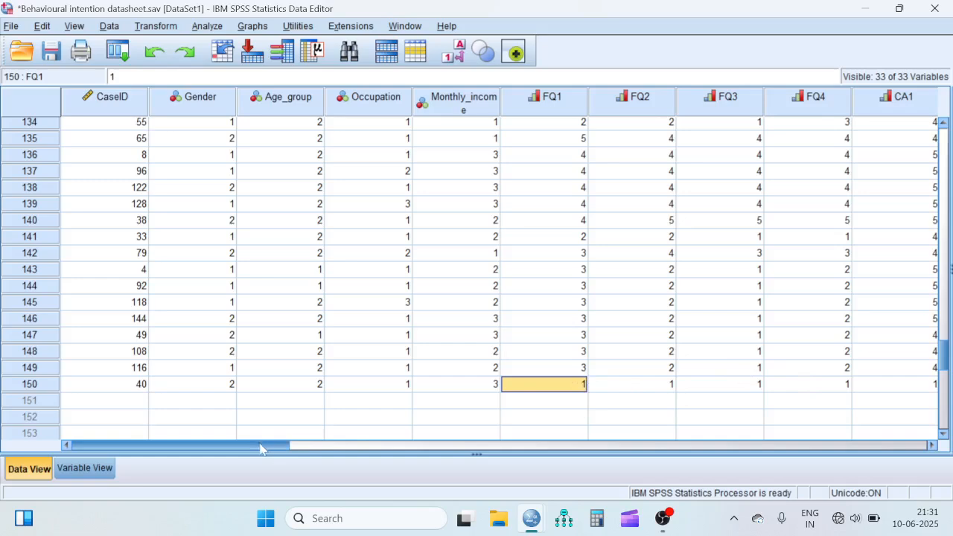
left_click_drag(261, 448, 386, 447)
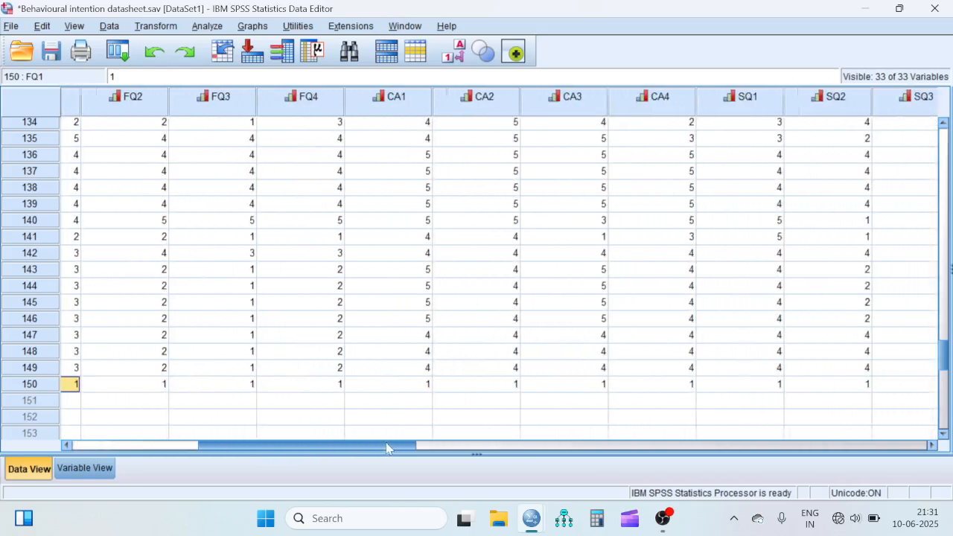
left_click_drag(141, 386, 854, 381)
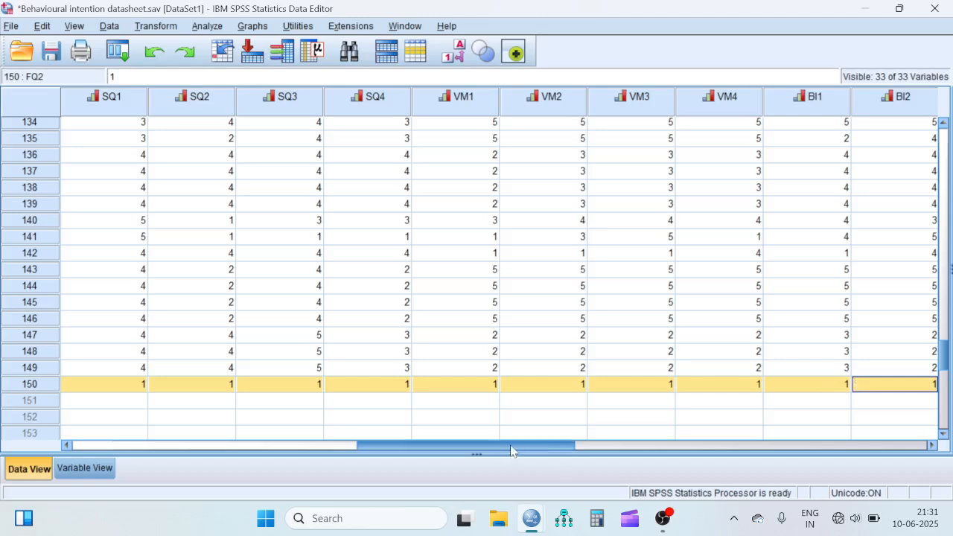
mouse_move(942, 354)
left_mouse_down()
mouse_move(929, 162)
mouse_move(936, 146)
mouse_move(945, 372)
mouse_move(945, 358)
left_mouse_up()
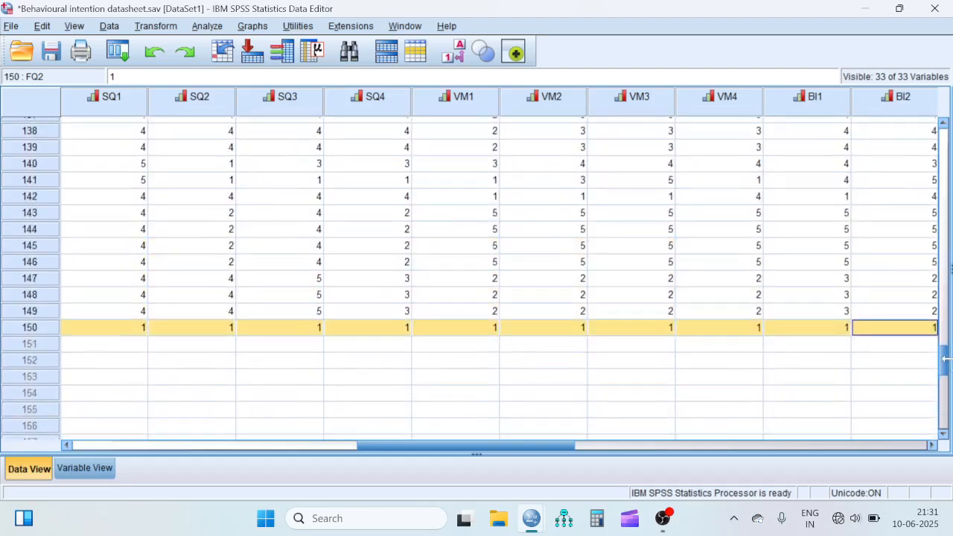
left_click_drag(542, 445, 878, 439)
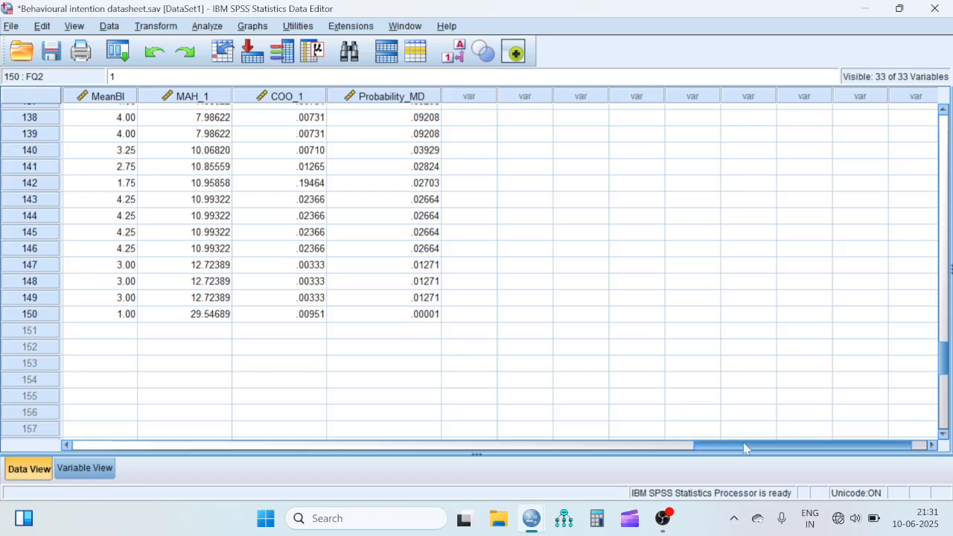
left_click_drag(744, 447, 105, 417)
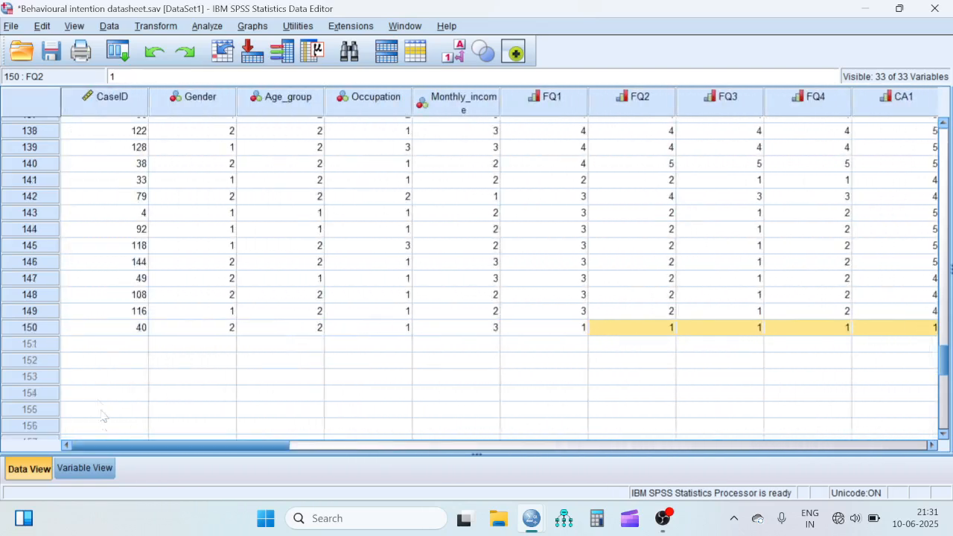
left_click(45, 330)
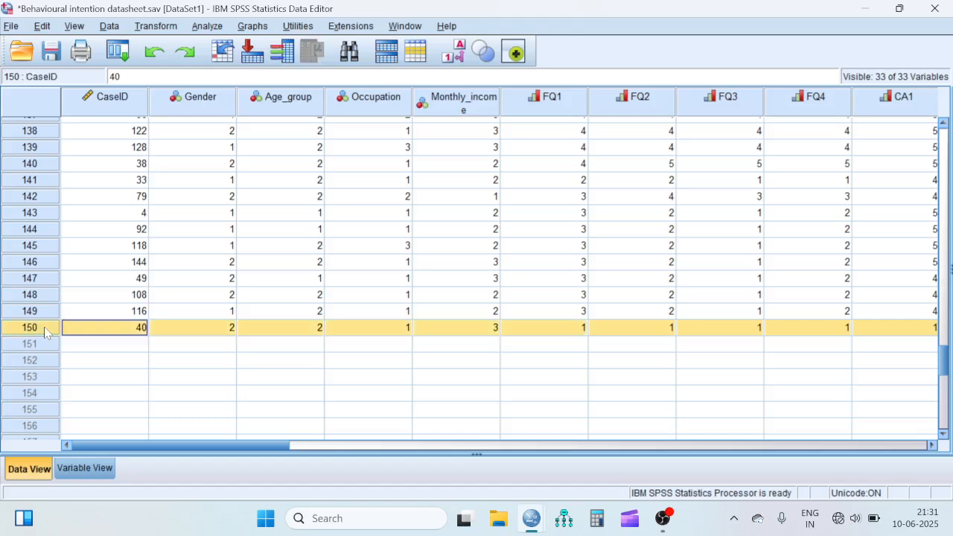
right_click(83, 327)
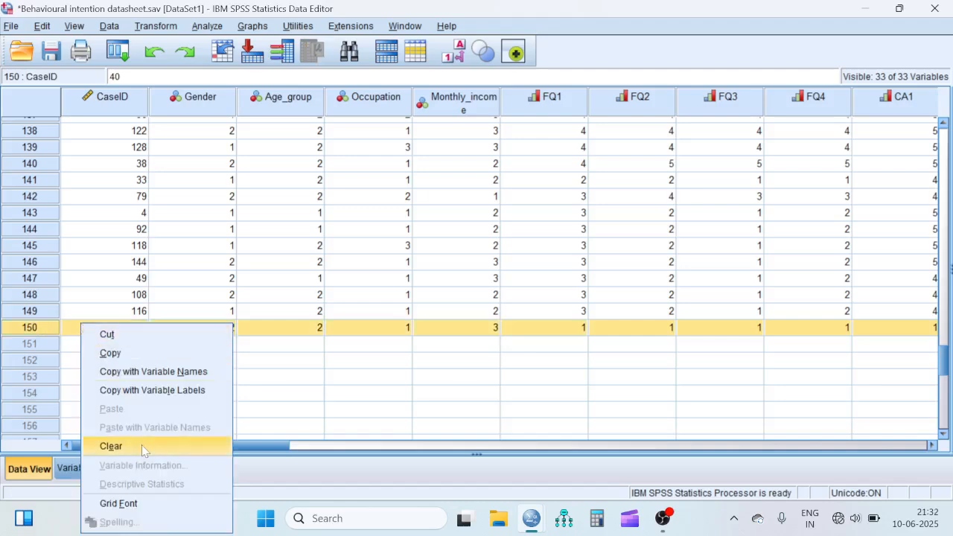
left_click(334, 378)
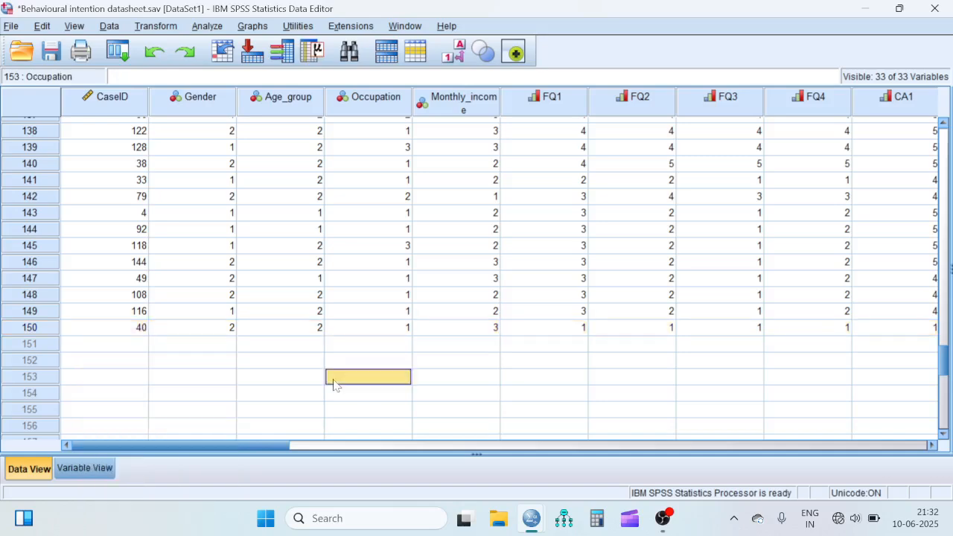
- Sort the cases by the Cook's distance variable COO_1 in descending order
left_click_drag(216, 445, 906, 444)
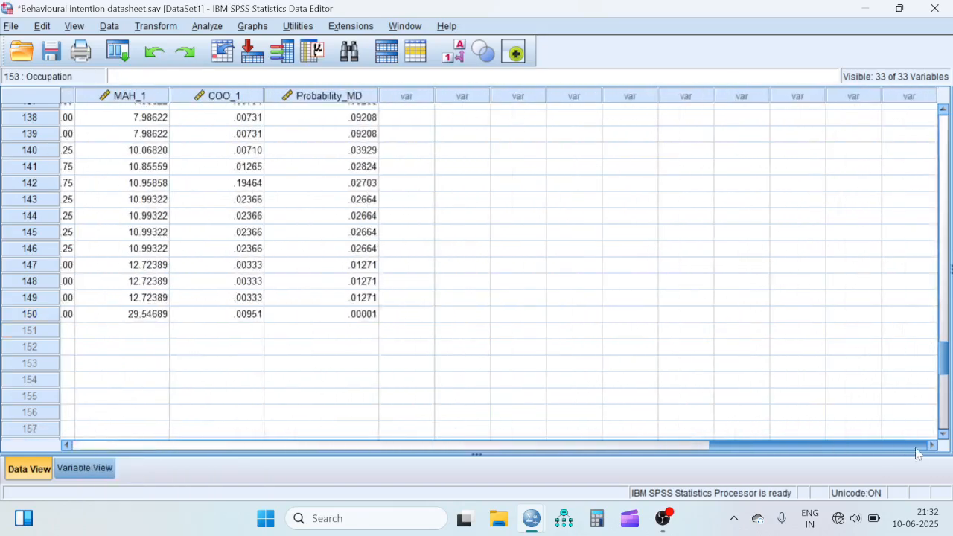
left_click_drag(943, 357, 945, 123)
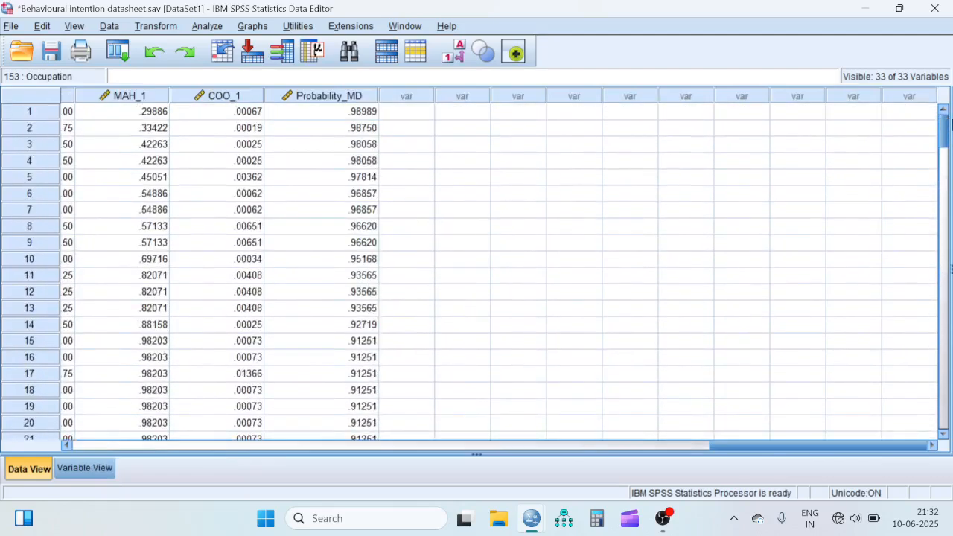
left_click(221, 113)
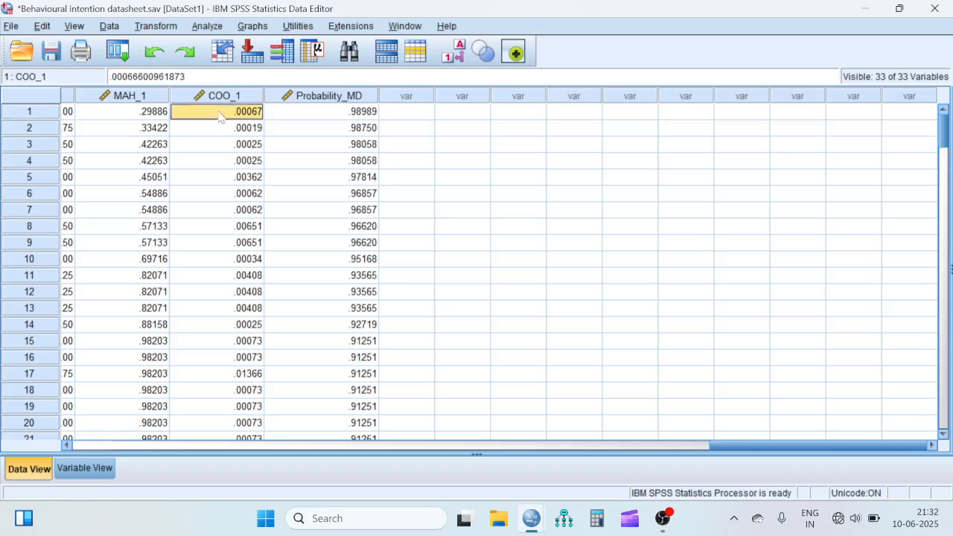
left_click(223, 96)
right_click(224, 97)
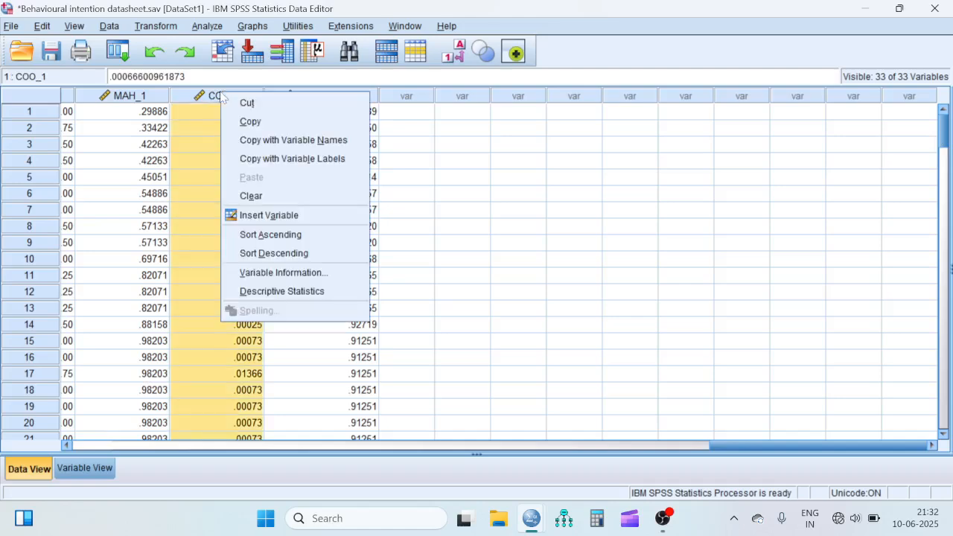
left_click(302, 253)
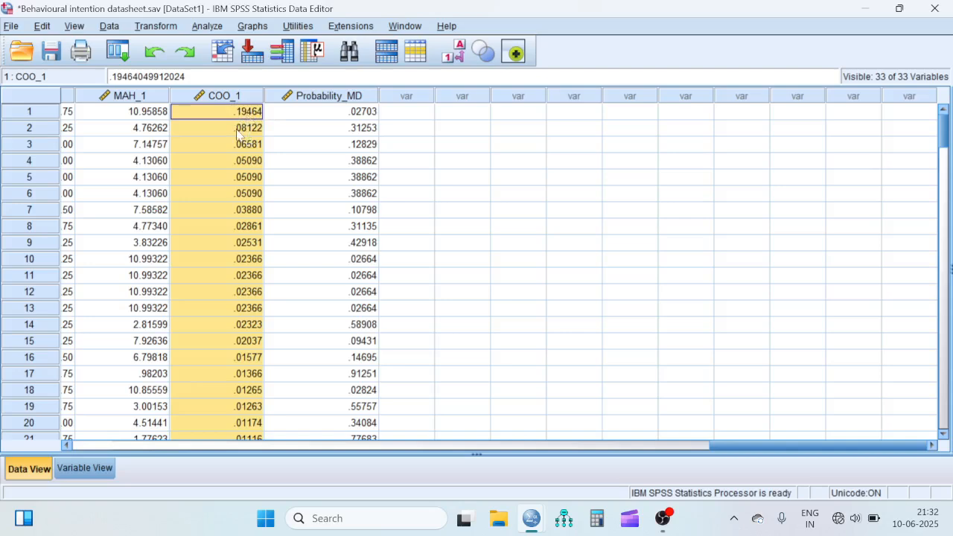
- Check the exact COO_1 values of the first two cases
left_click(236, 132)
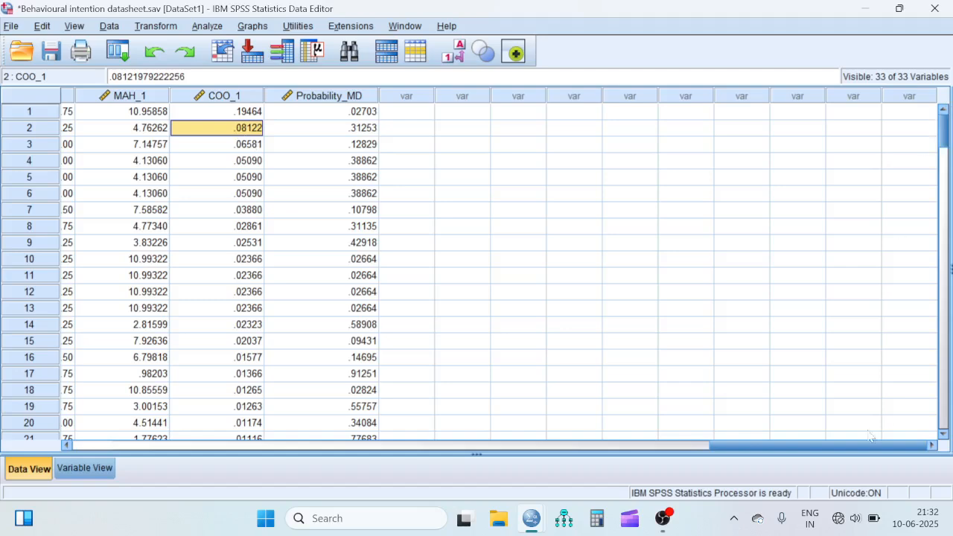
left_click_drag(786, 446, 872, 461)
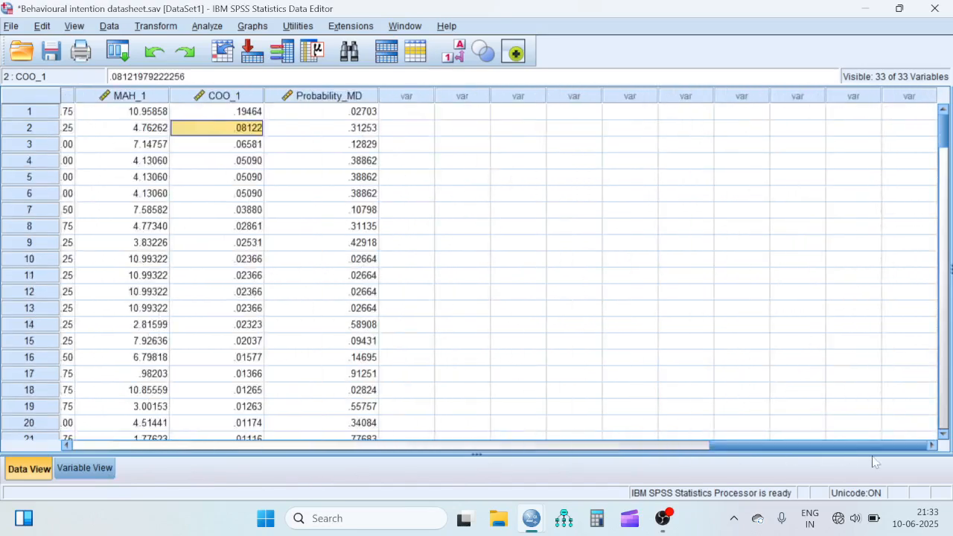
left_click(219, 113)
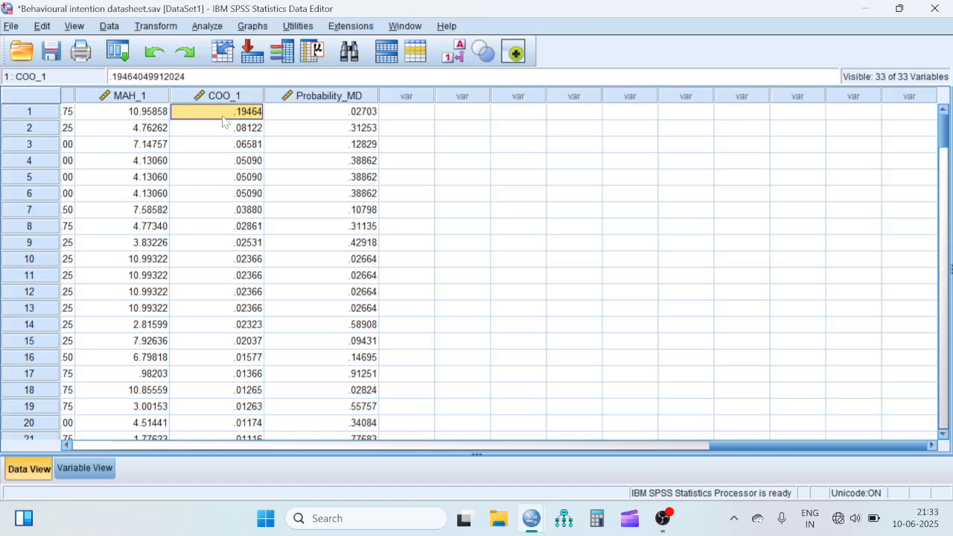
left_click_drag(947, 110, 898, 86)
- Start a Simple Scatter chart from the Scatter/Dot gallery in the Chart Builder
left_click(252, 26)
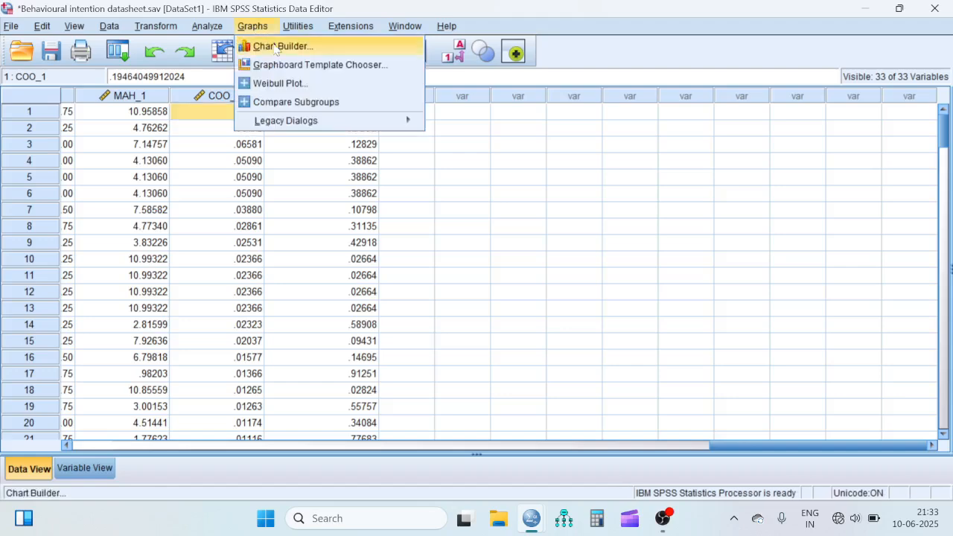
left_click(275, 46)
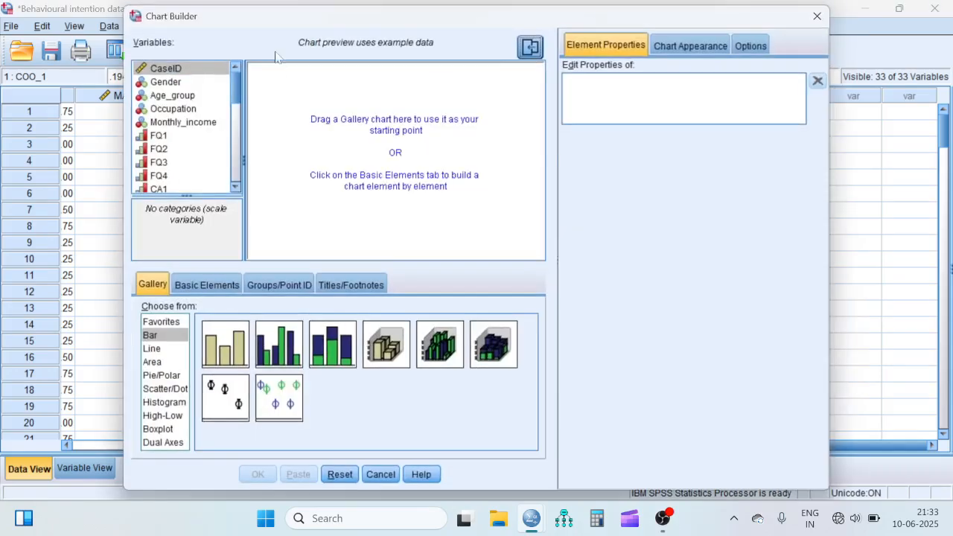
left_click(168, 389)
left_click(233, 354)
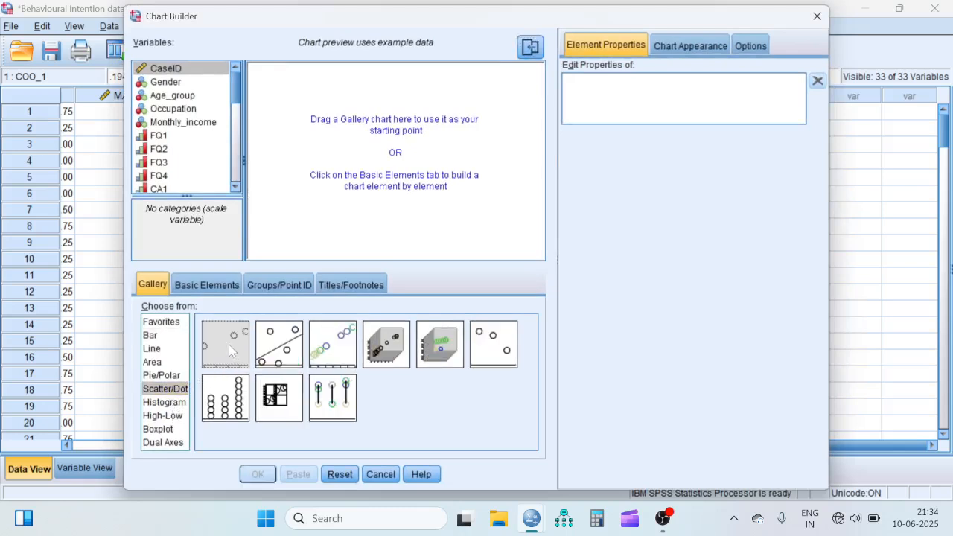
left_click_drag(232, 344, 312, 192)
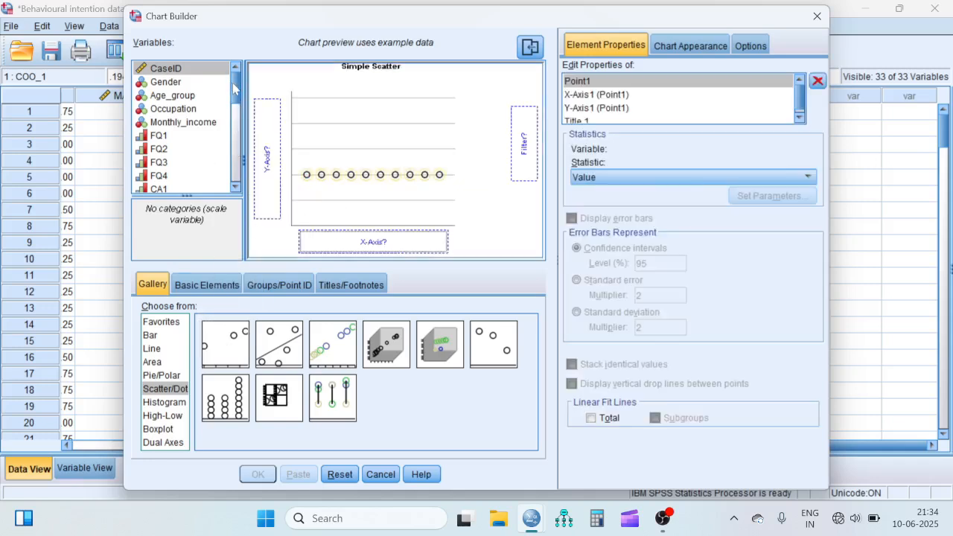
- Assign COO_1 to the Y axis and CaseID to the X axis, and generate the scatter plot
left_click_drag(235, 89, 235, 179)
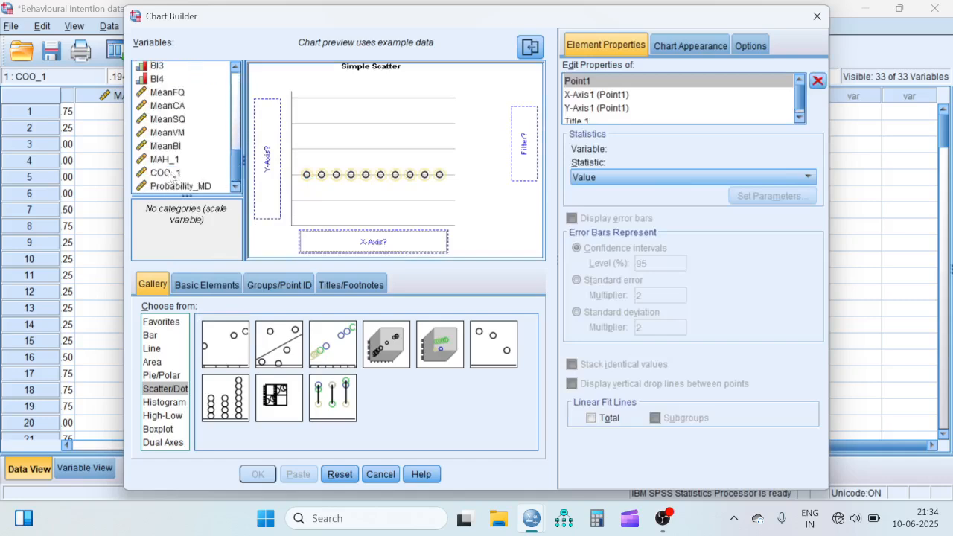
left_click_drag(170, 176, 237, 74)
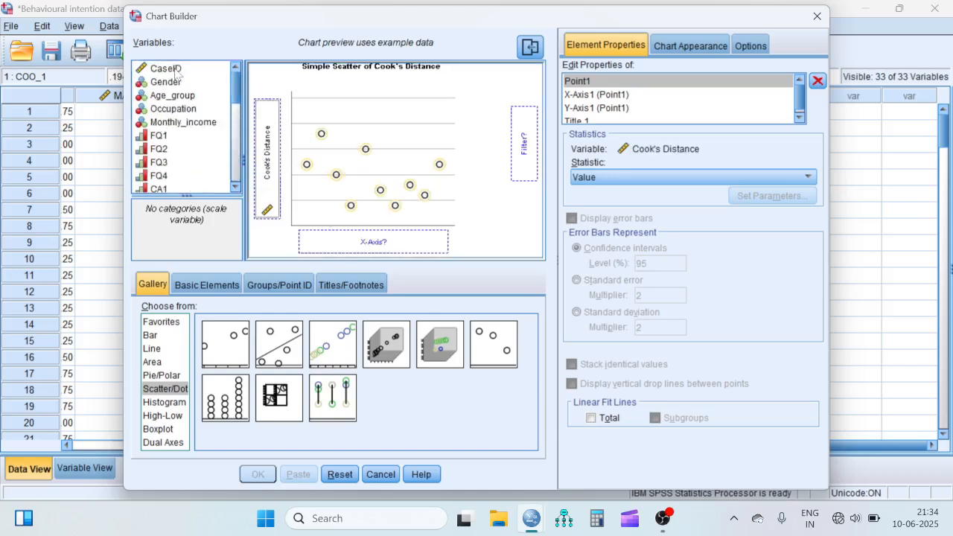
left_click_drag(176, 72, 378, 242)
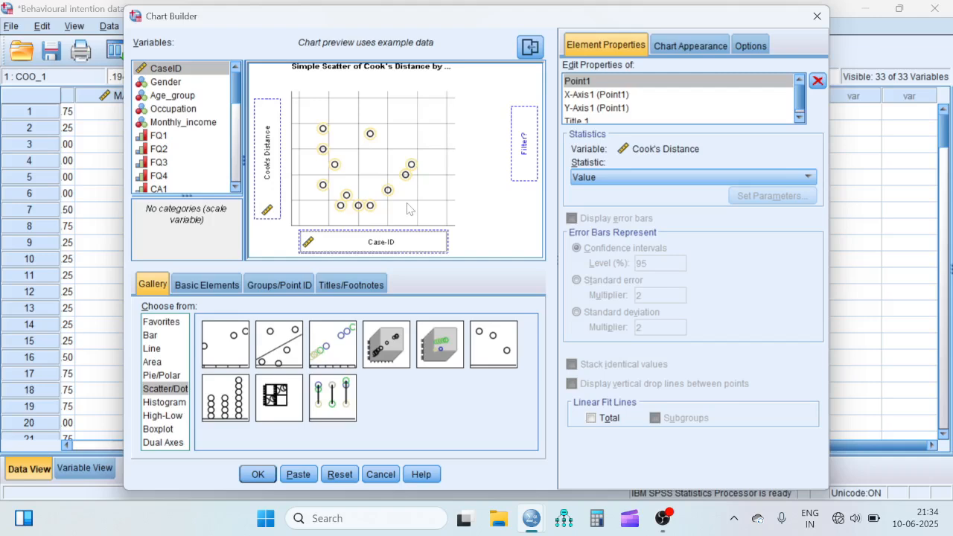
left_click(258, 474)
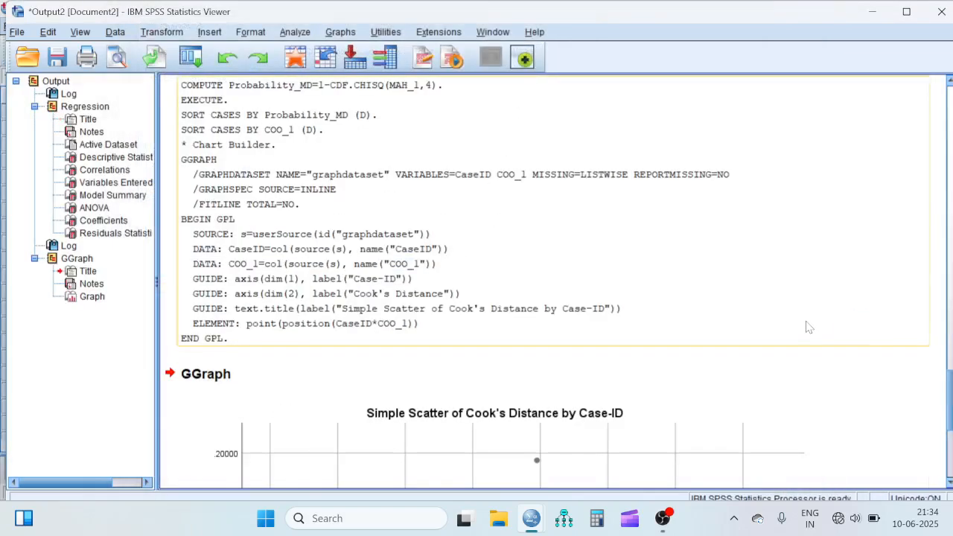
- Open the Cook's distance scatter plot for editing and show case number data labels on its points
scroll(809, 328, "down", 2)
left_click_drag(950, 399, 952, 436)
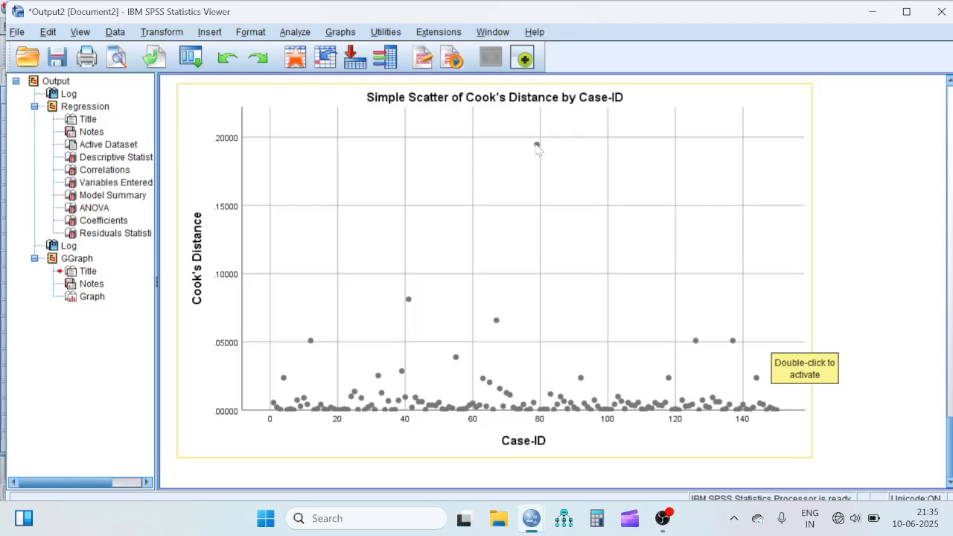
left_click(537, 148)
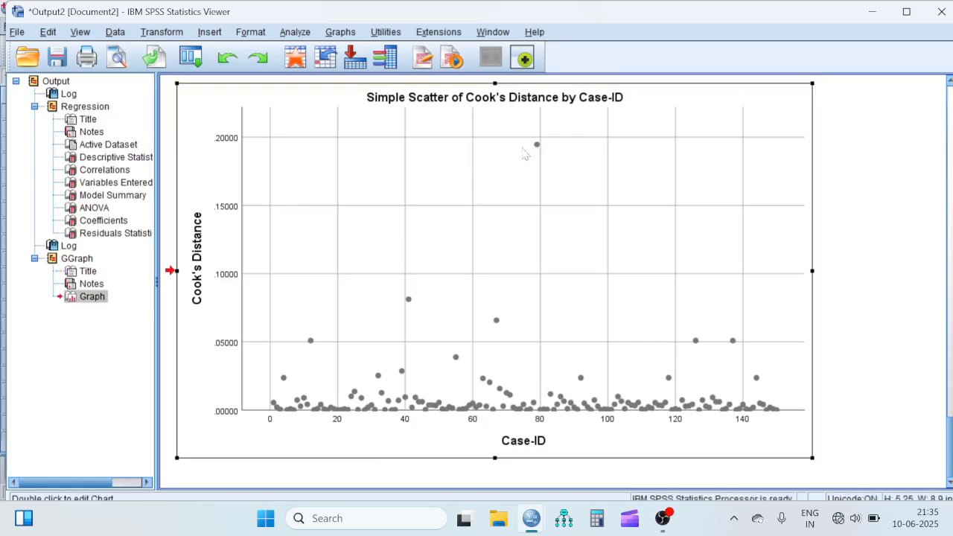
double_click(519, 155)
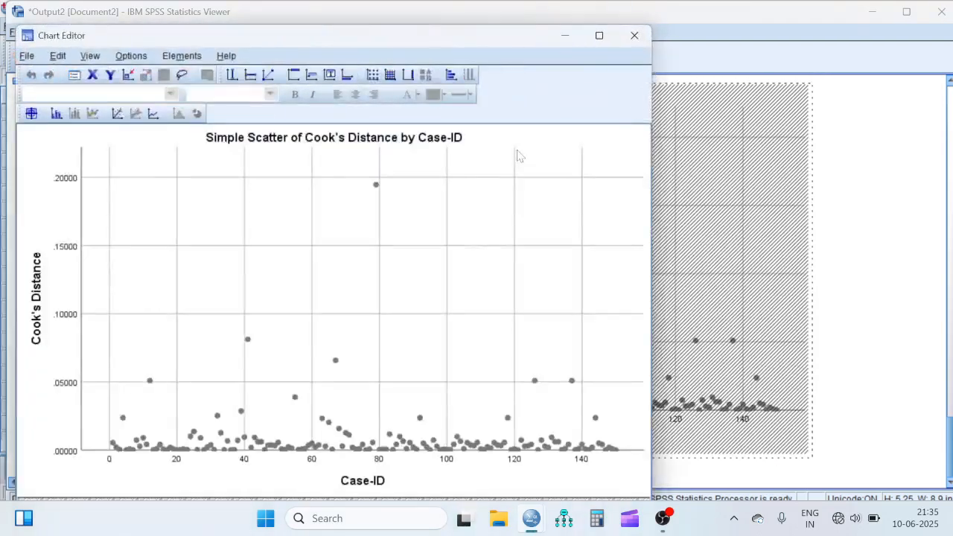
left_click(56, 114)
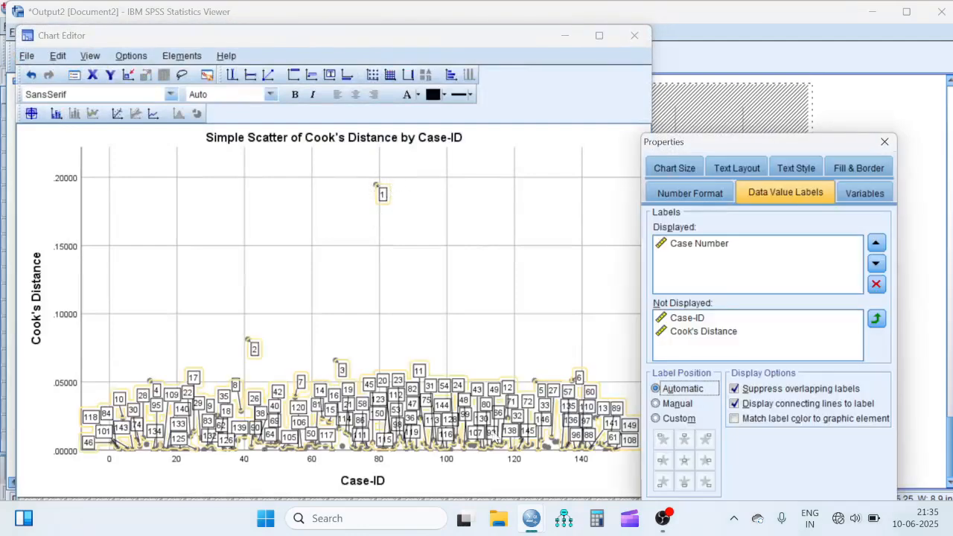
- Return to the dataset and check the CaseID of the first case
mouse_move(532, 526)
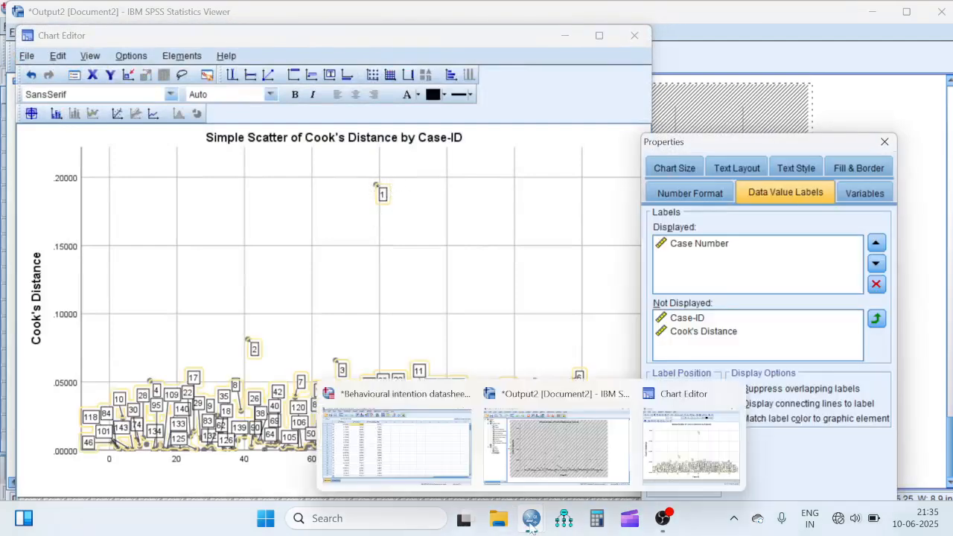
left_click(435, 458)
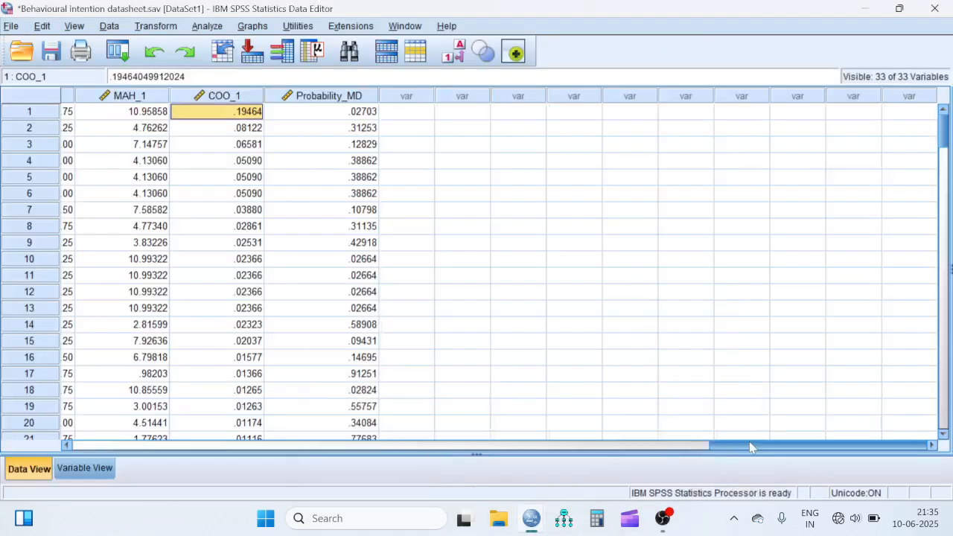
left_click_drag(670, 445, 96, 456)
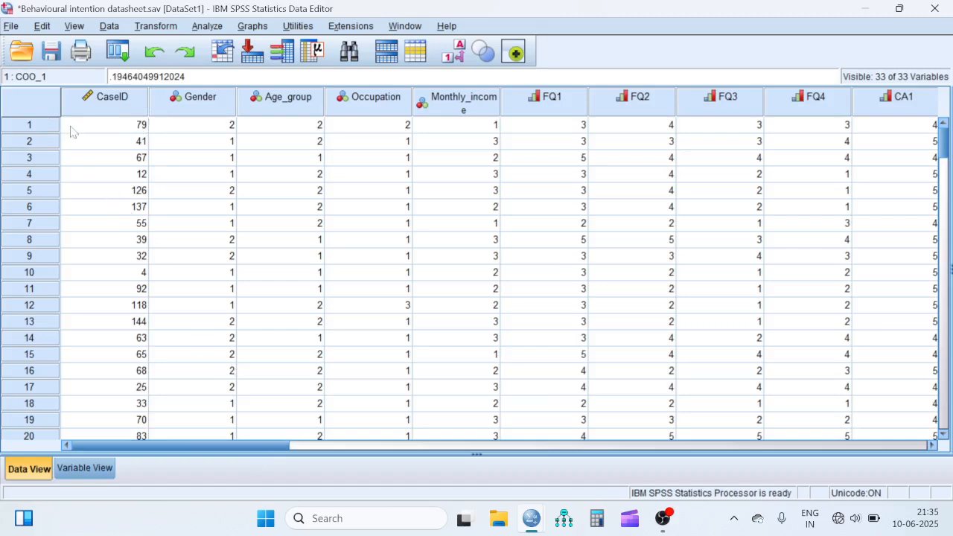
- Compare the first case's COO_1 value in the dataset with its labelled point in the Cook's distance scatter plot
left_click_drag(274, 440, 856, 428)
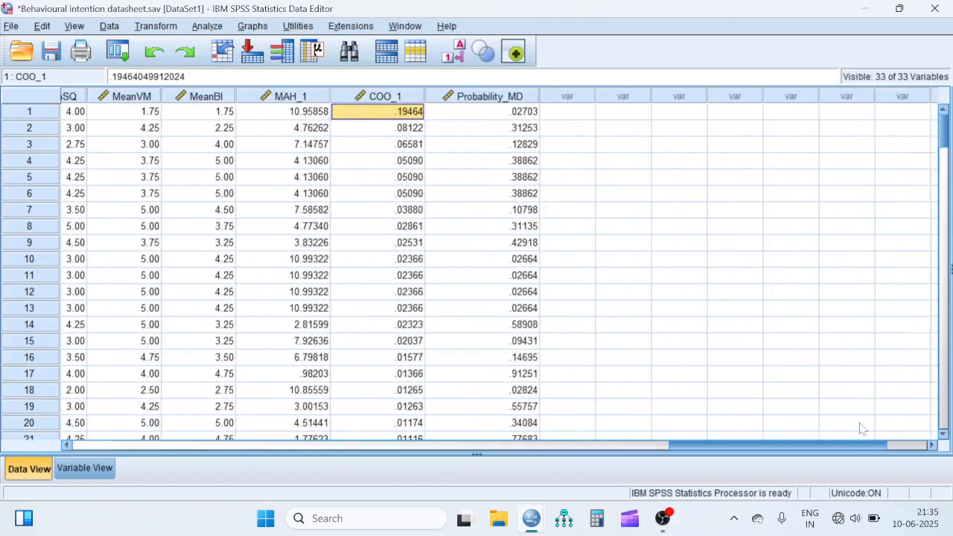
mouse_move(544, 524)
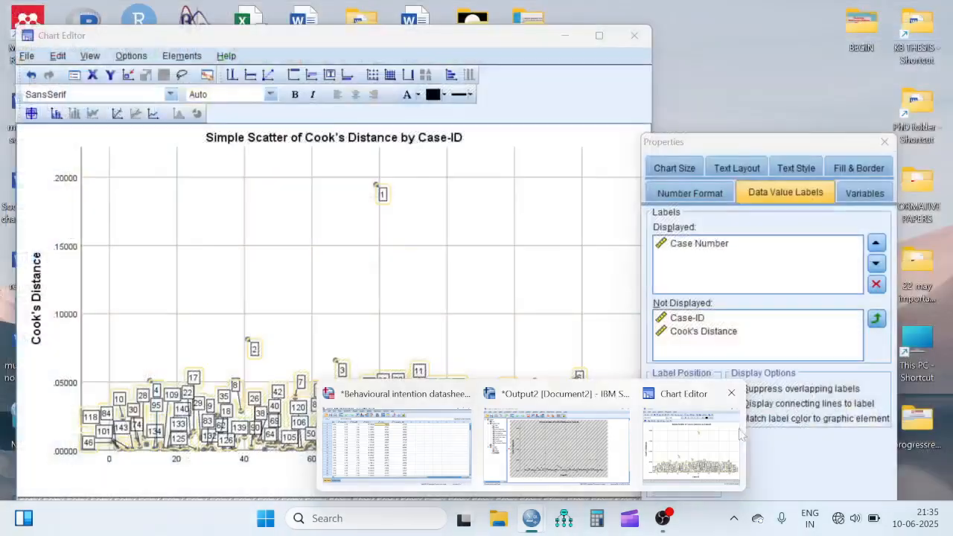
left_click(739, 439)
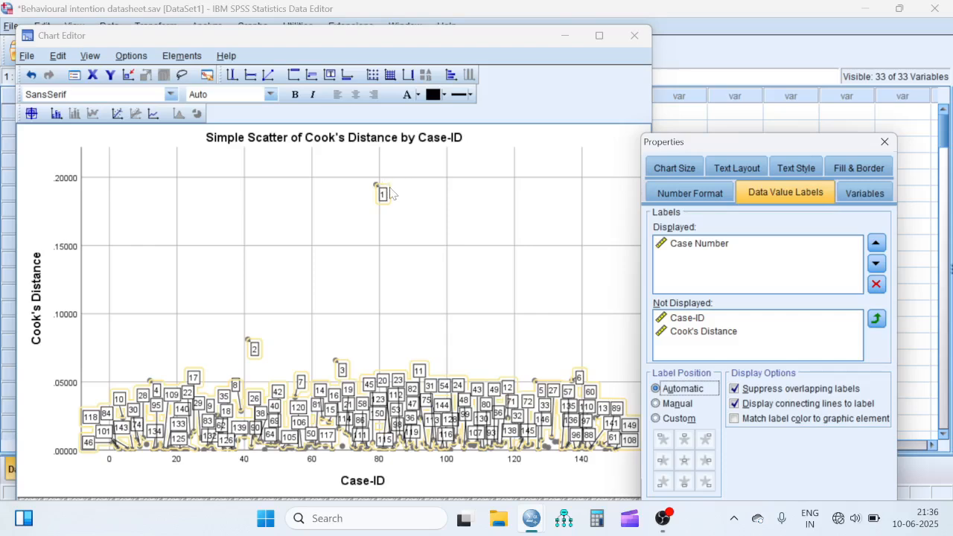
- Close the chart's Properties window and the Chart Editor, and select the Probability_MD column in the dataset
left_click(884, 142)
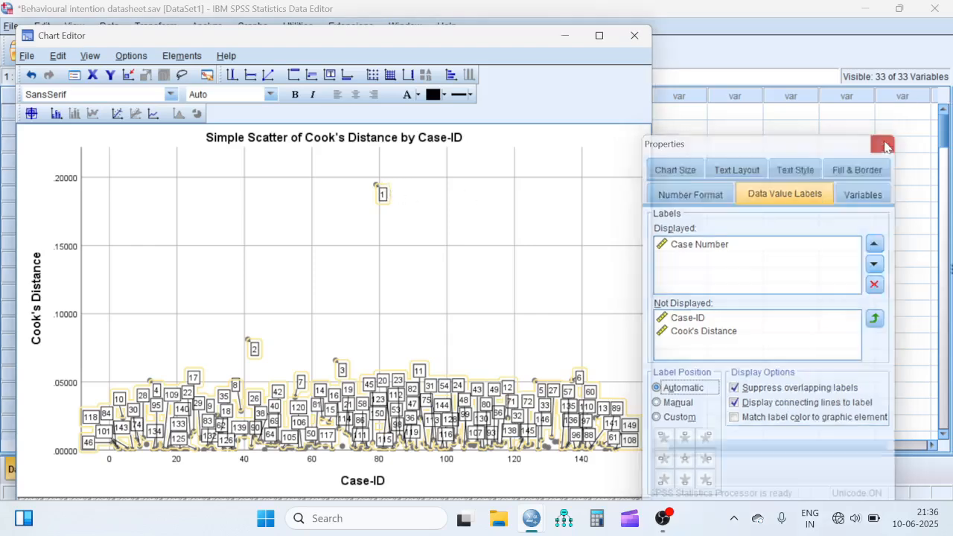
left_click(634, 35)
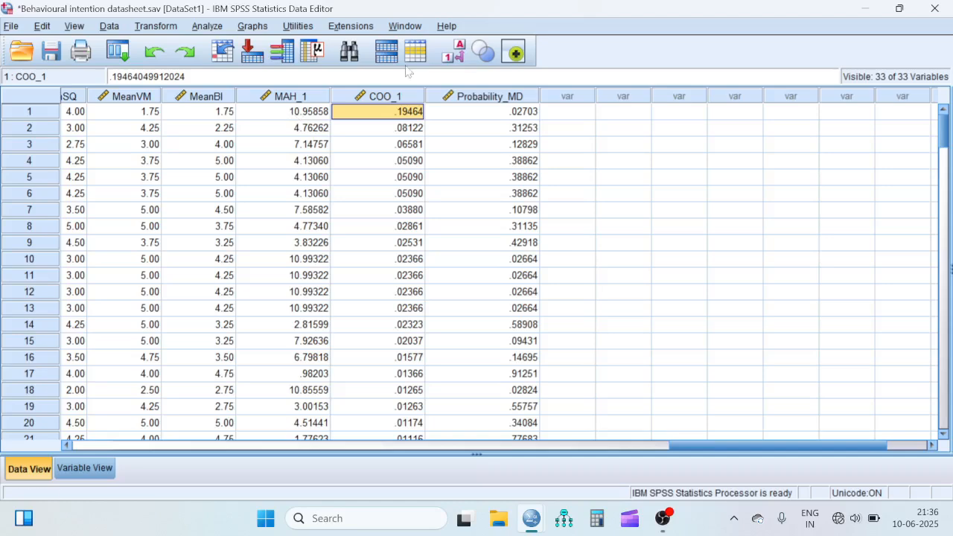
left_click(496, 97)
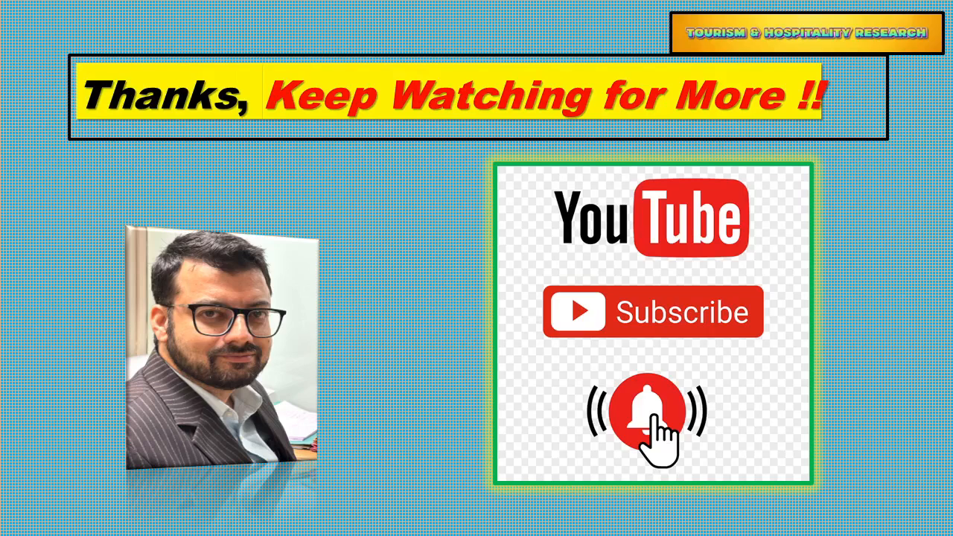